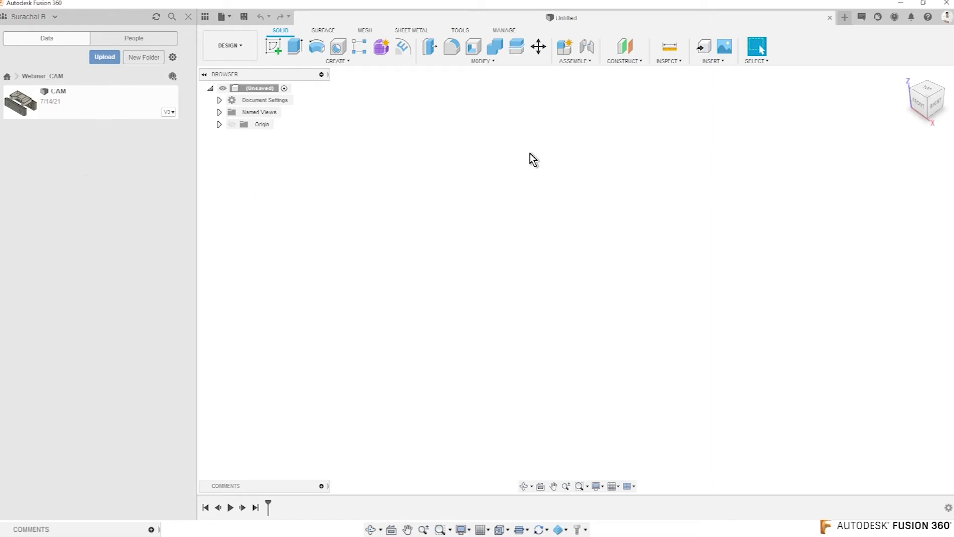
- Open the CAM design from the Data Panel and hide the panel to widen the view
right_click(82, 106)
left_click(86, 111)
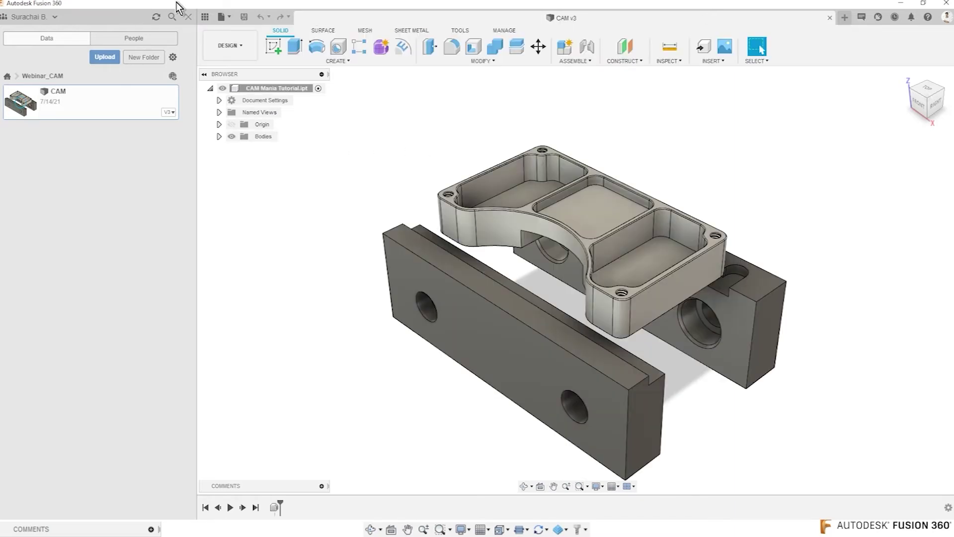
left_click(206, 20)
middle_click_drag(270, 151, 254, 121)
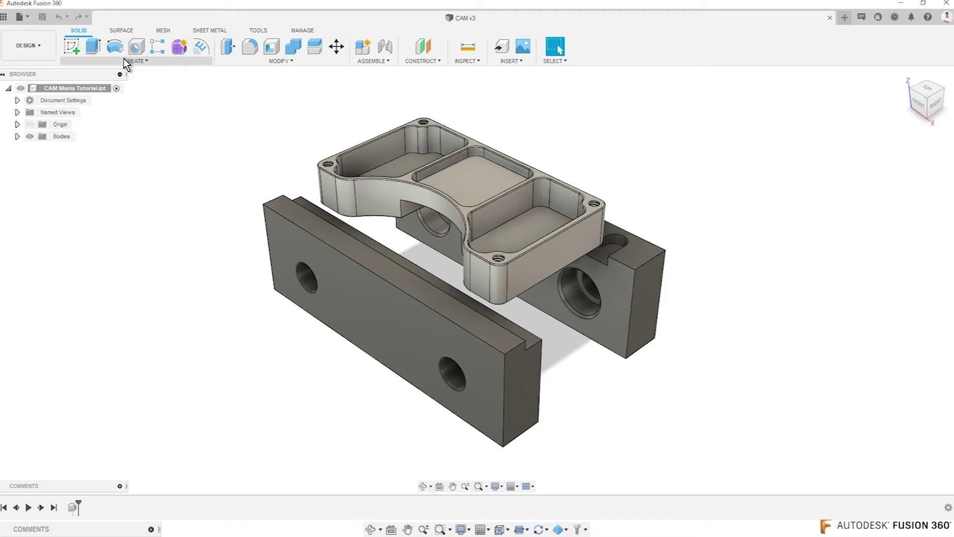
- Switch from the Design workspace to the Manufacture workspace
left_click(140, 62)
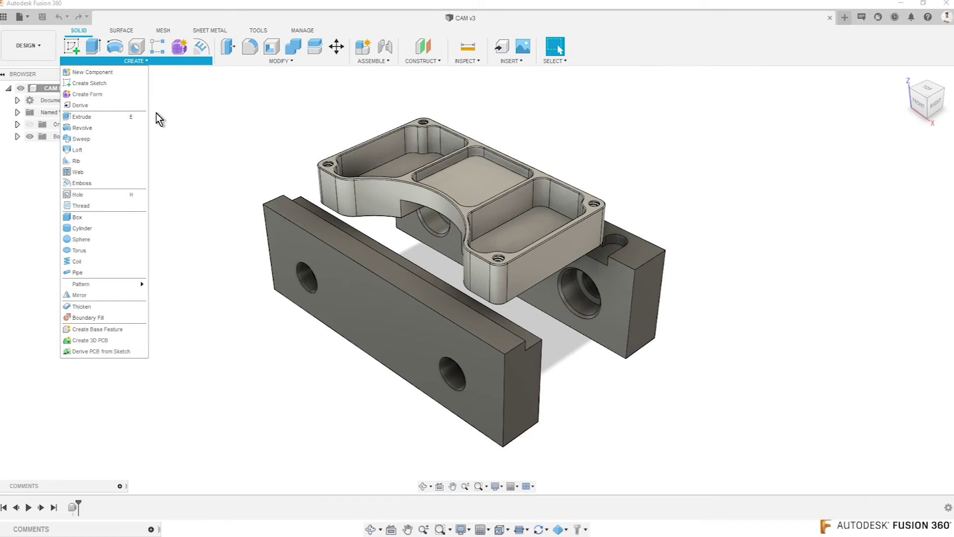
left_click(238, 114)
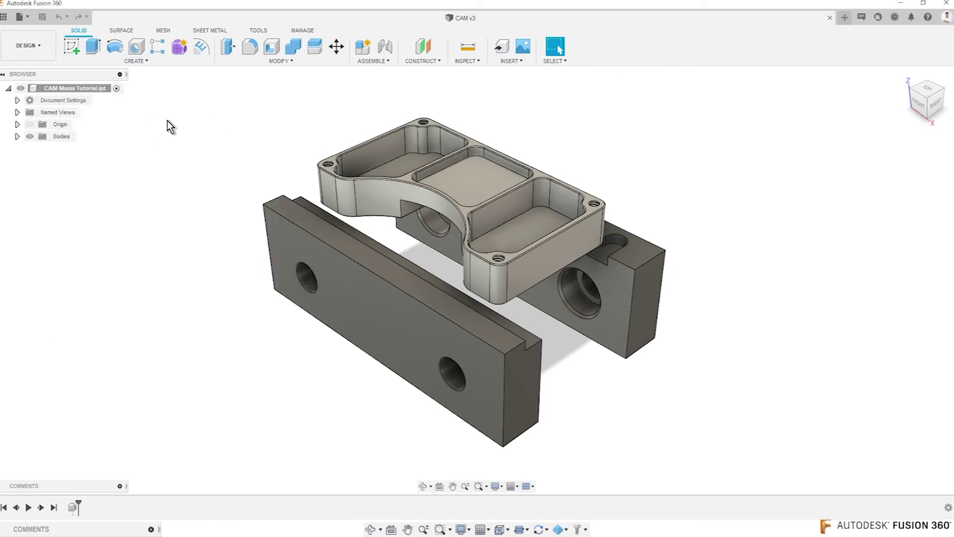
left_click(41, 52)
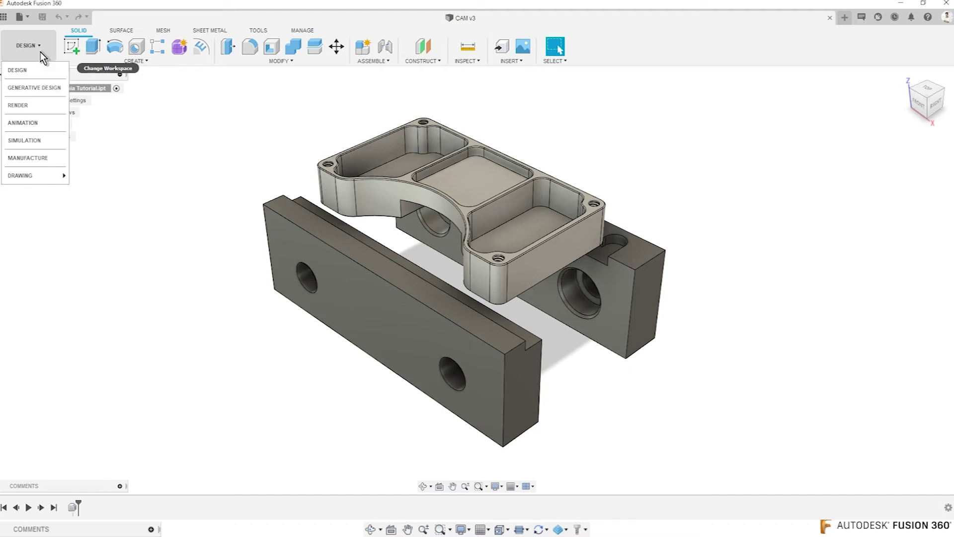
left_click(36, 157)
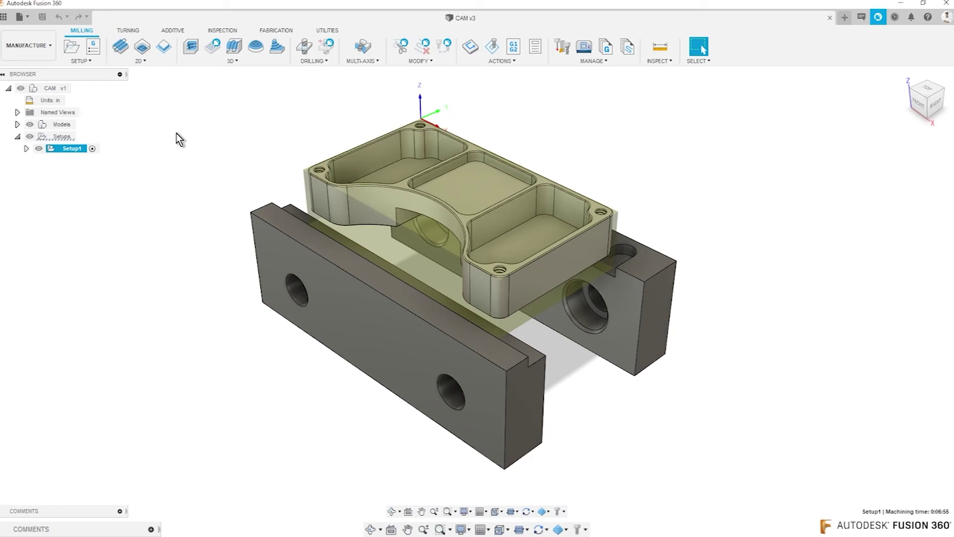
- Edit Setup1, keep Milling, review stock and program 1001 settings, and accept
left_click(177, 133)
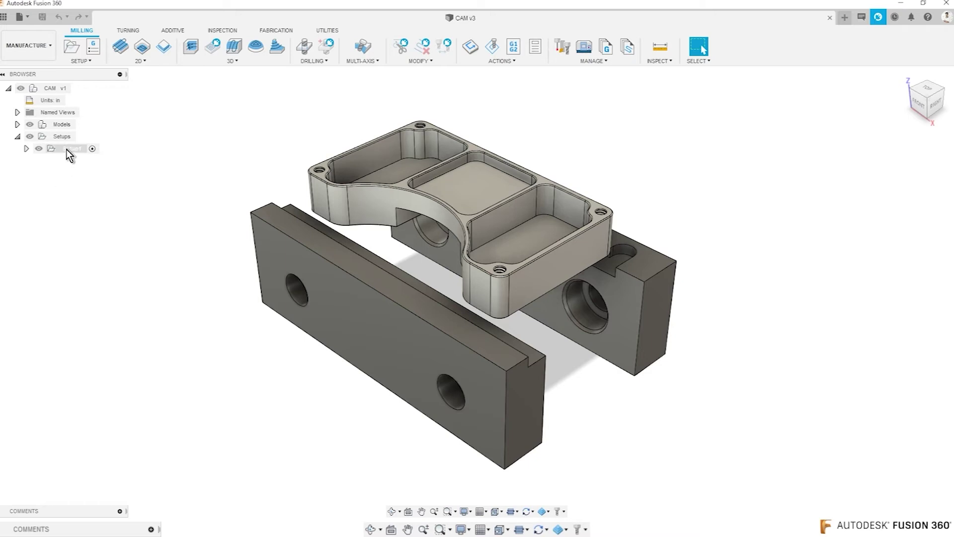
right_click(70, 152)
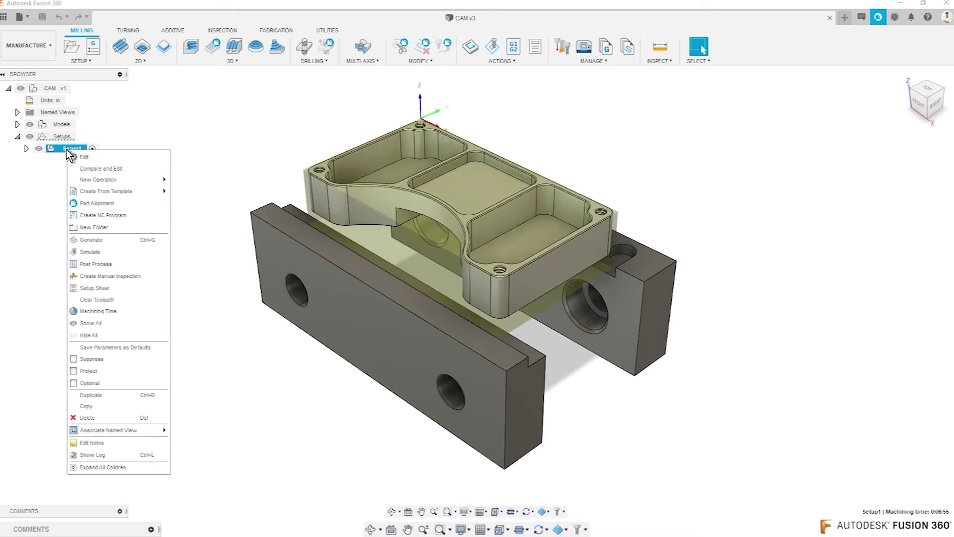
left_click(338, 144)
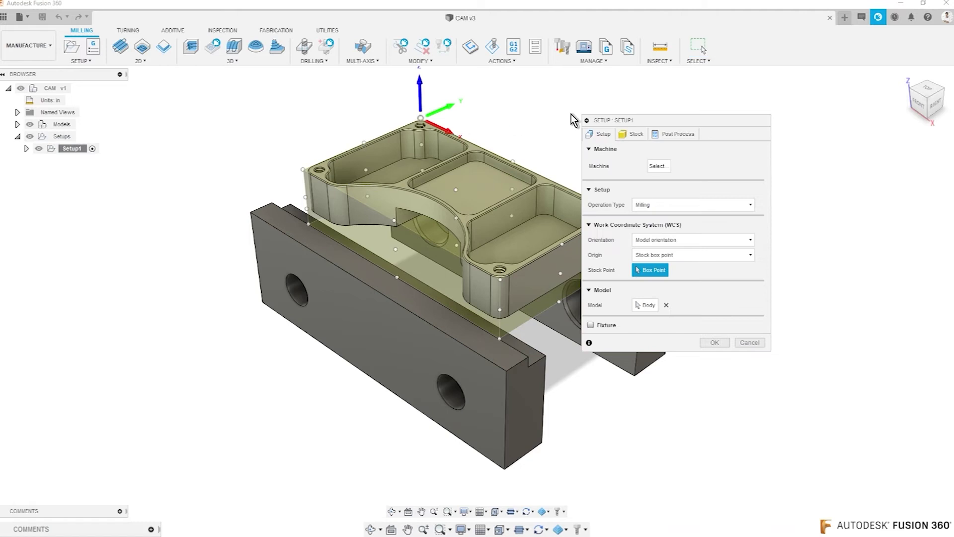
left_click_drag(591, 120, 491, 118)
middle_click_drag(491, 118, 403, 127)
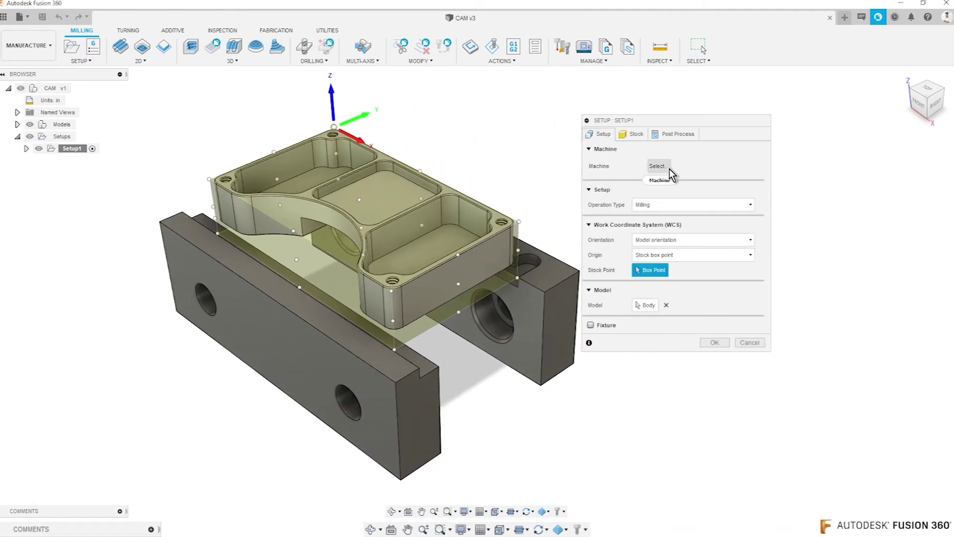
left_click(667, 204)
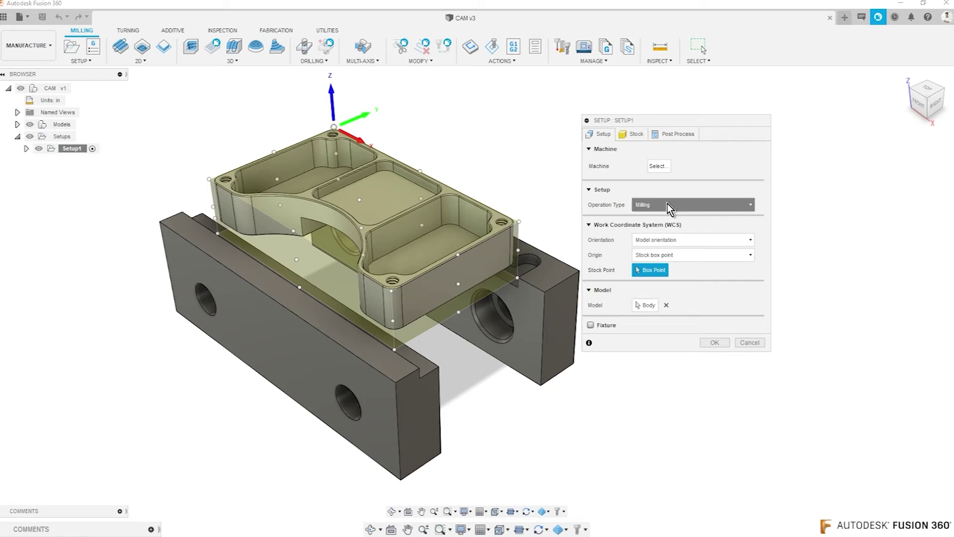
left_click(700, 189)
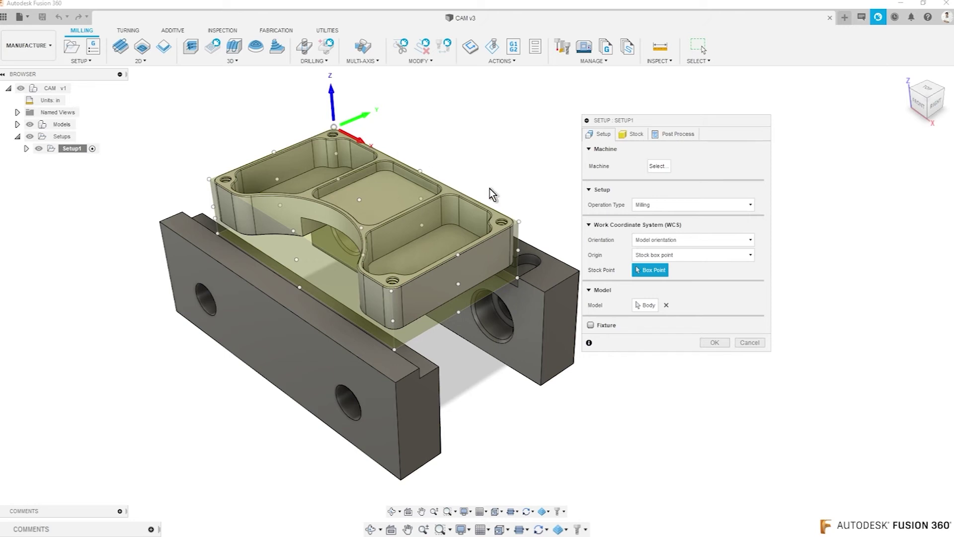
left_click(628, 135)
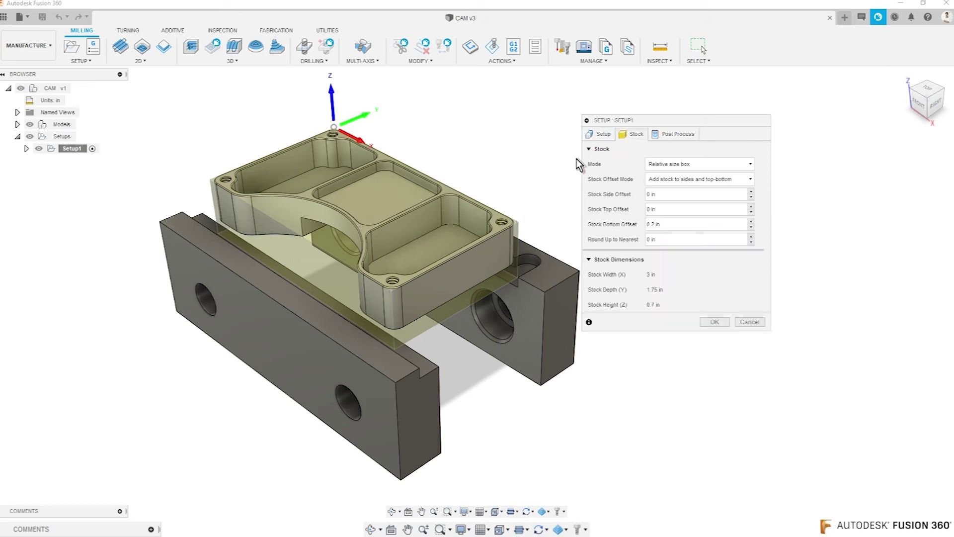
left_click(676, 138)
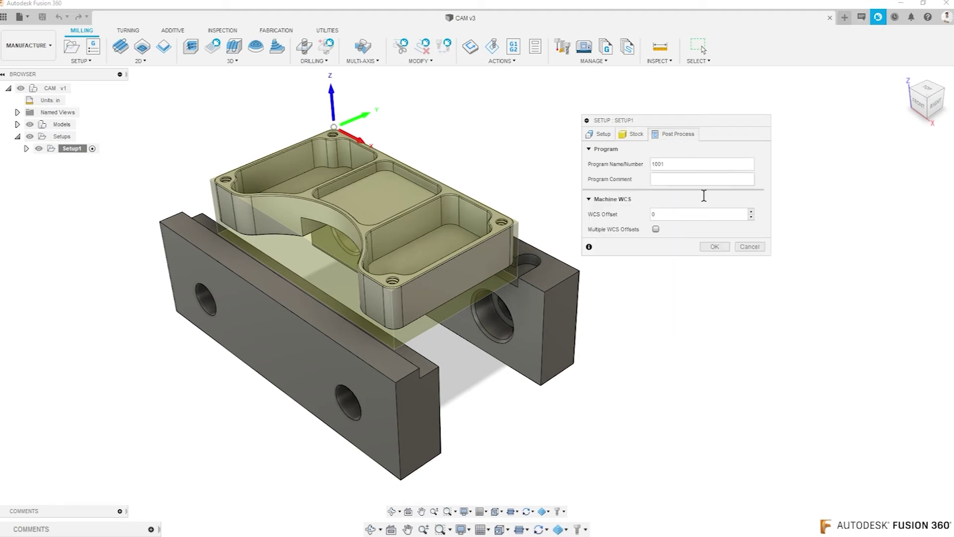
left_click(715, 247)
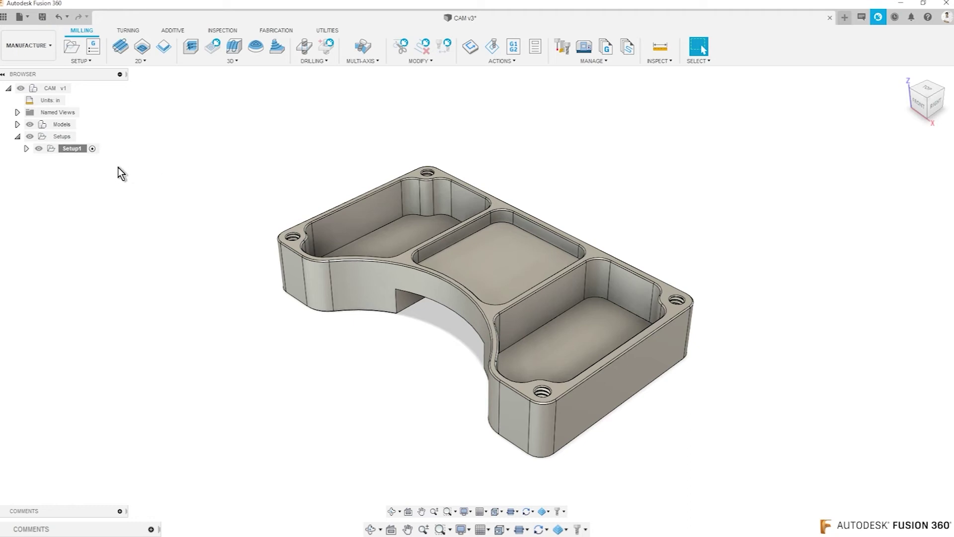
- Expand Setup1, preview the [T2] Face1 toolpath, and open Face1 for editing
left_click(25, 148)
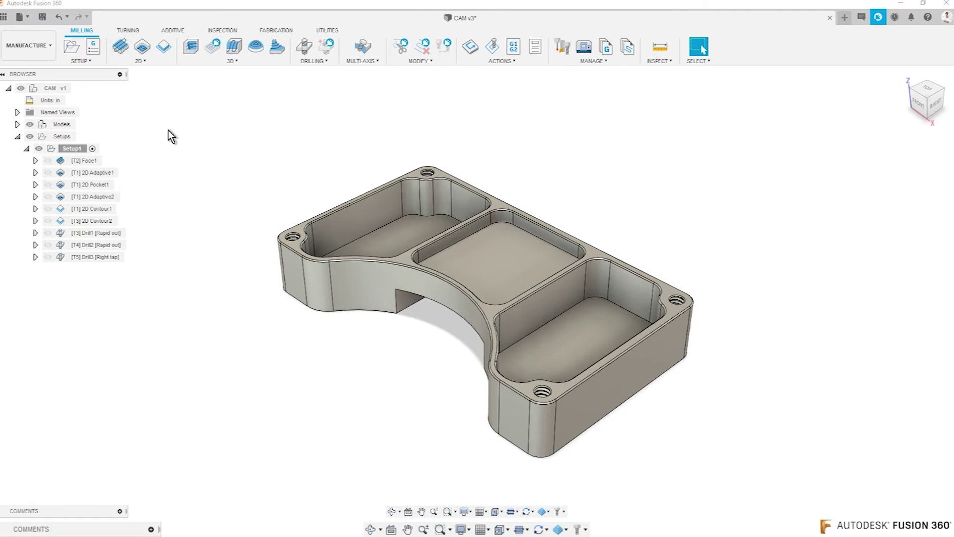
left_click(87, 161)
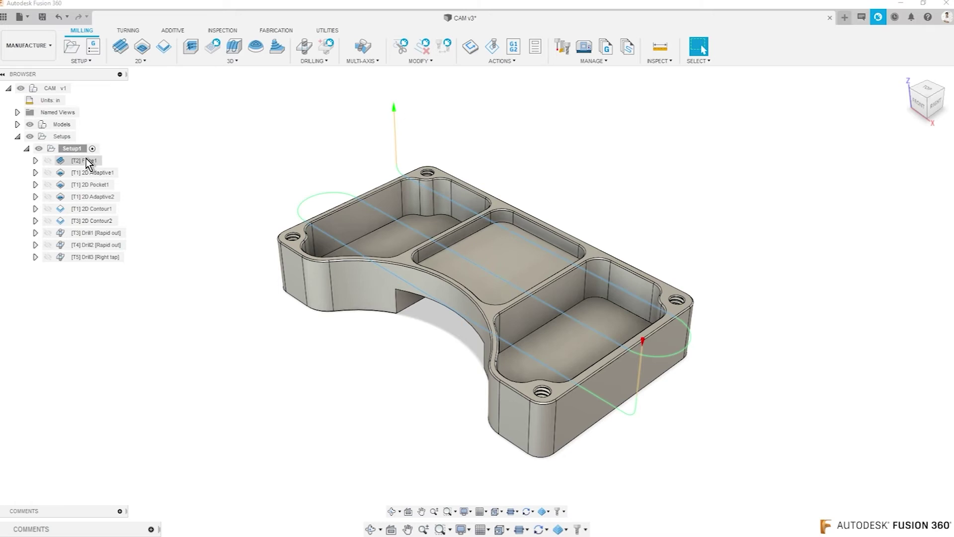
double_click(85, 160)
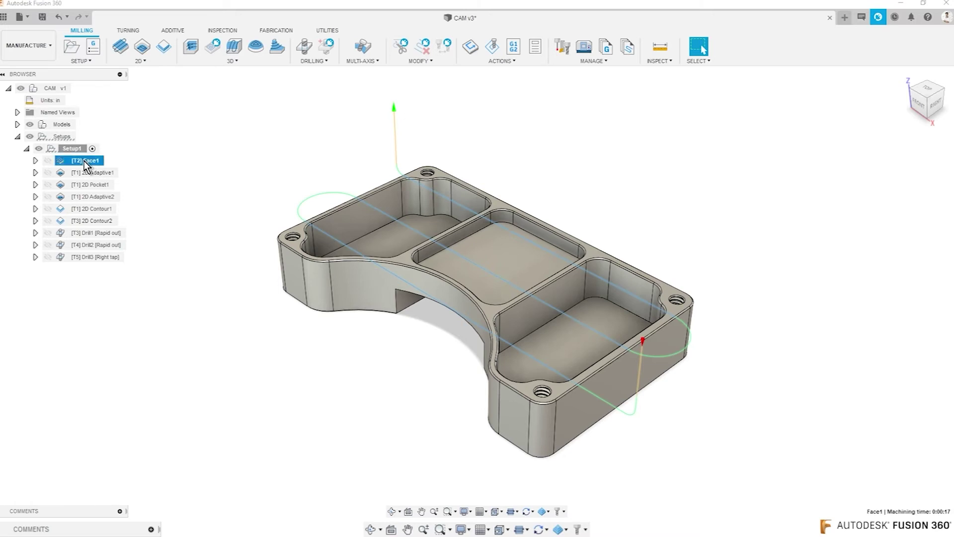
middle_click_drag(353, 144, 263, 144)
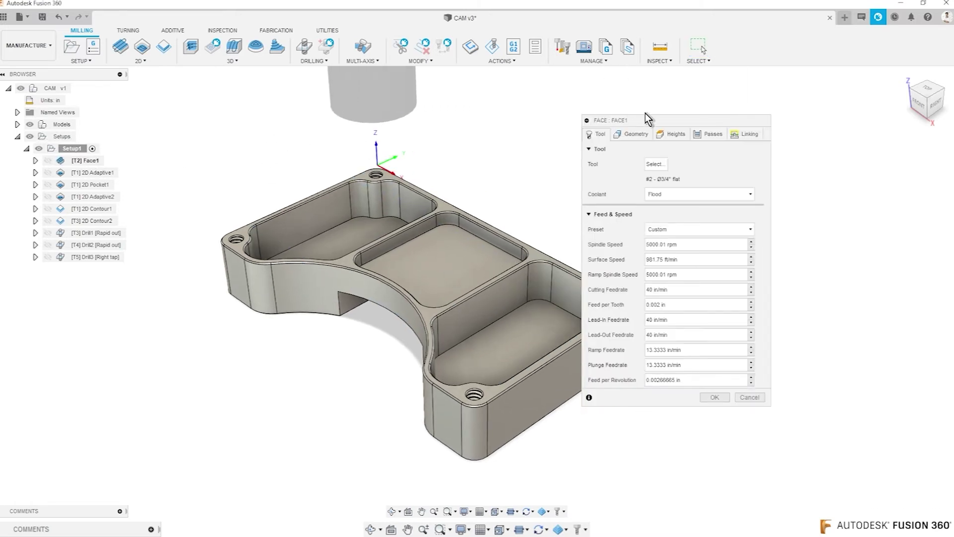
- Open the Select Tool library from Face1's Tool settings
left_click_drag(640, 120, 636, 111)
middle_click_drag(476, 157, 447, 158)
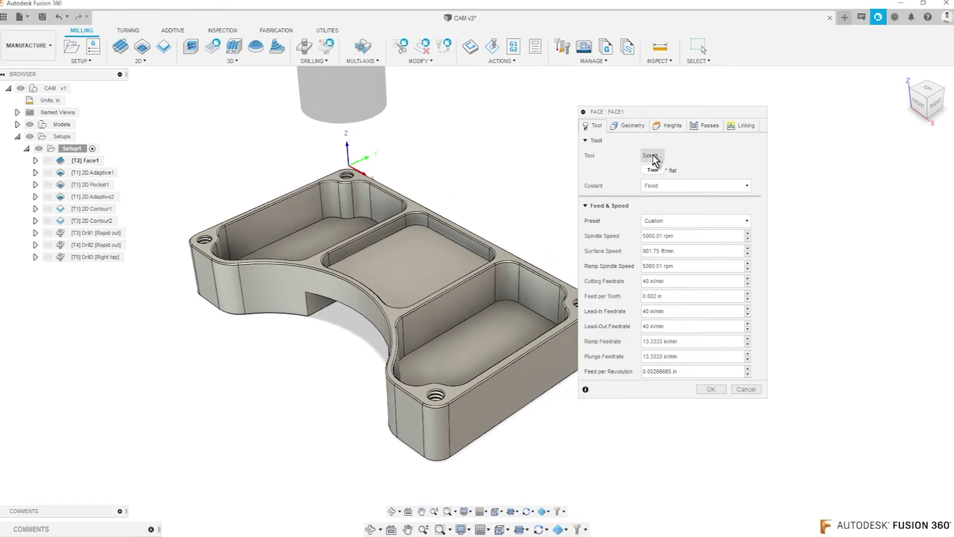
left_click(654, 156)
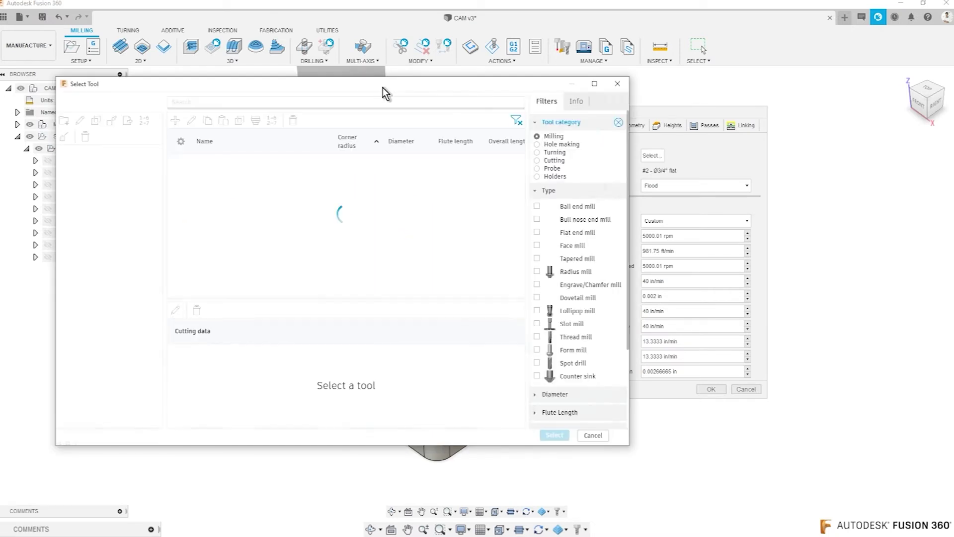
left_click_drag(384, 85, 396, 92)
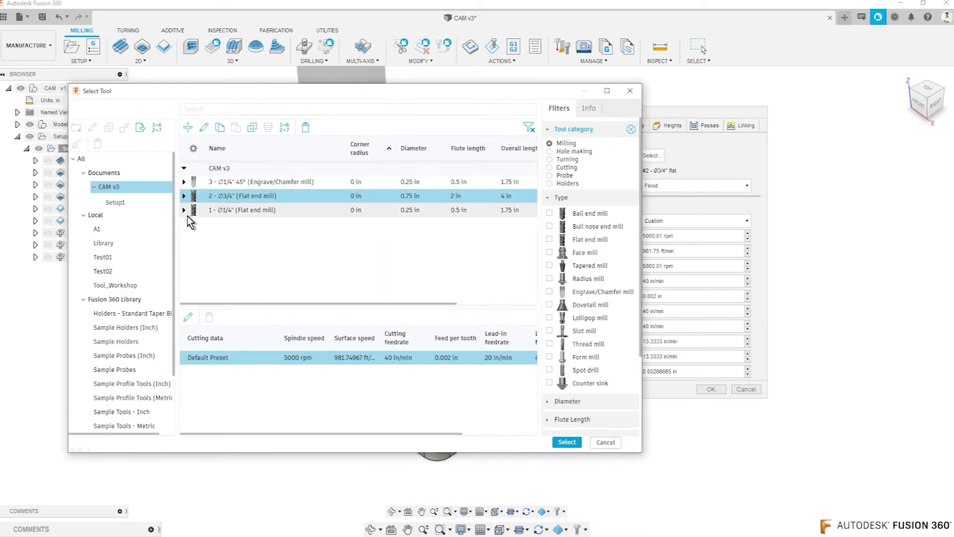
- Browse the three document tools and cancel, keeping the #2 Ø3/4" flat end mill
scroll(176, 226, "down", 2)
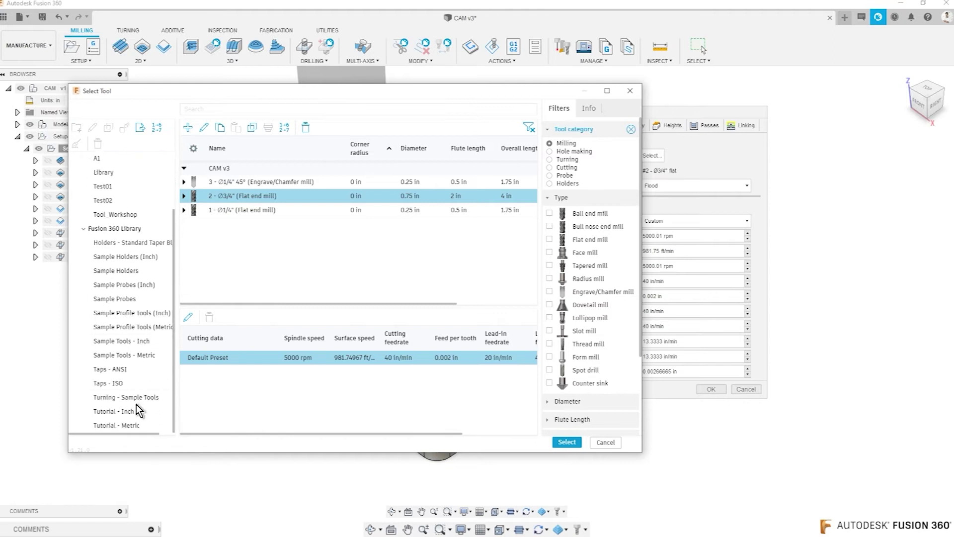
scroll(125, 292, "up", 1)
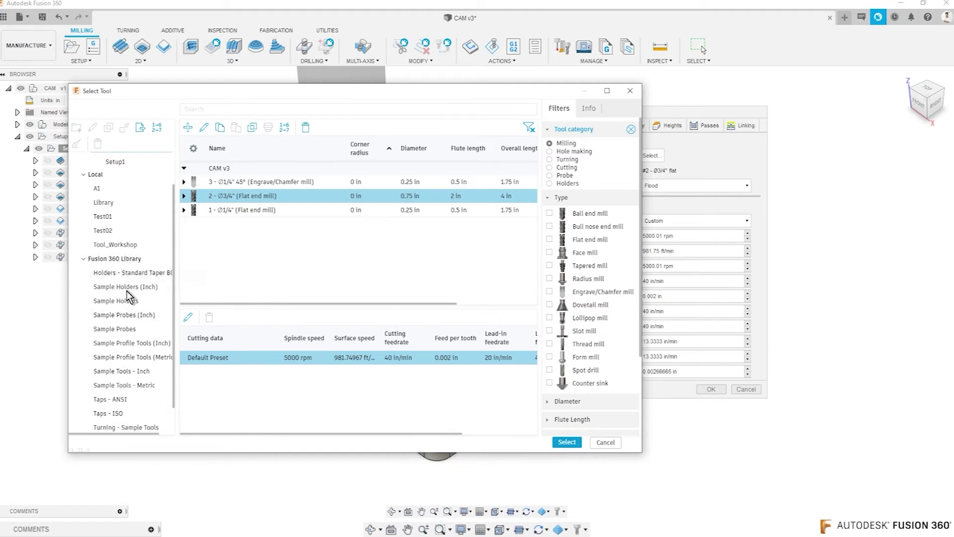
scroll(128, 309, "down", 1)
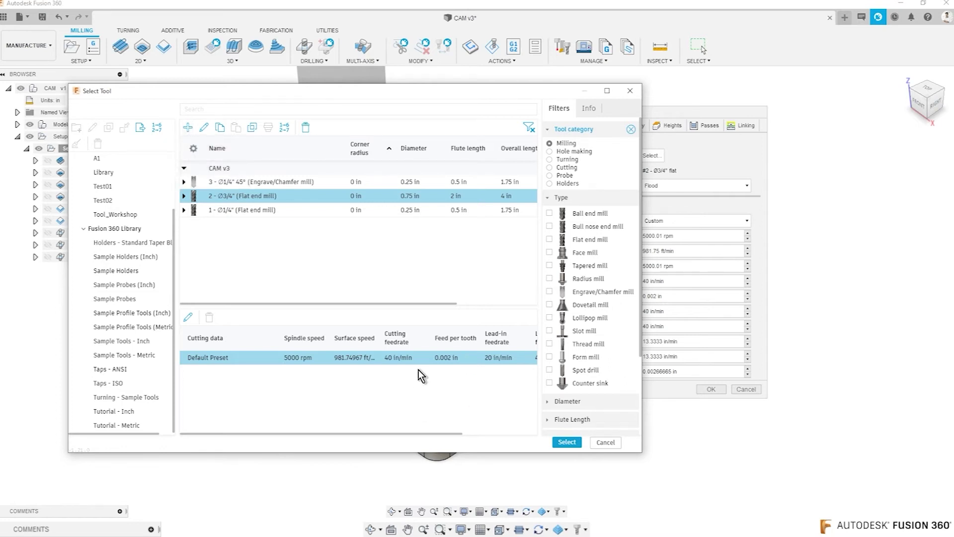
scroll(580, 229, "down", 1)
scroll(580, 226, "down", 1)
scroll(579, 223, "down", 1)
scroll(580, 224, "up", 2)
scroll(579, 223, "up", 1)
left_click(599, 442)
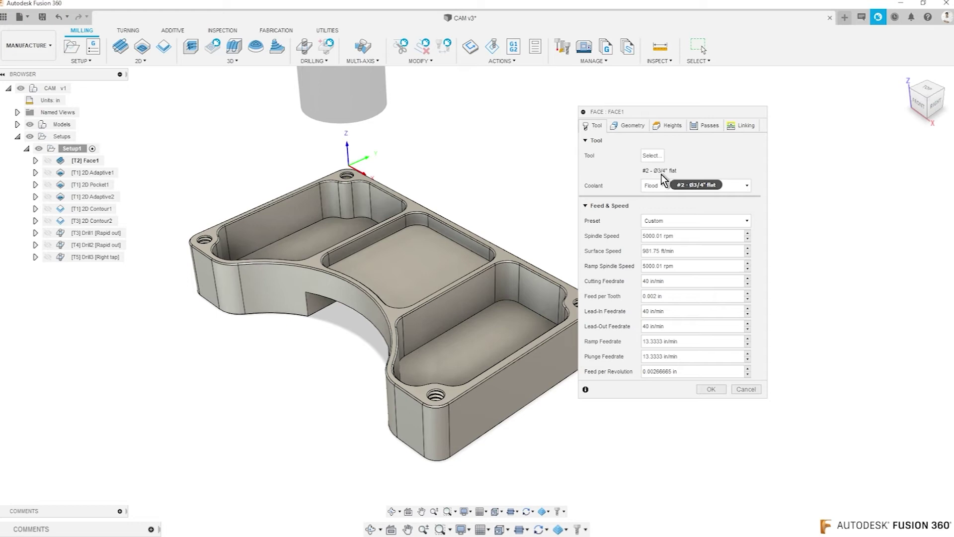
- Keep Flood coolant for Face1 and view its Geometry settings
left_click(692, 188)
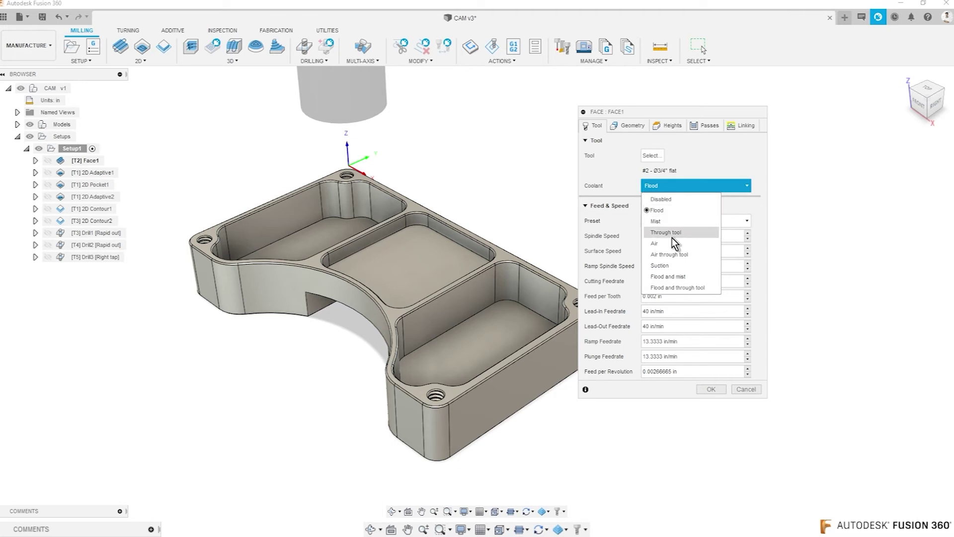
left_click(620, 187)
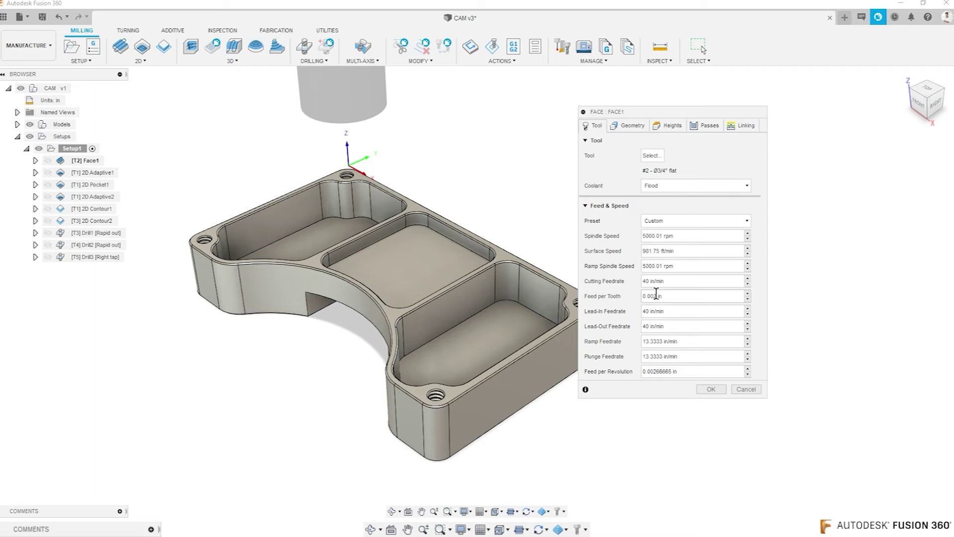
left_click(616, 129)
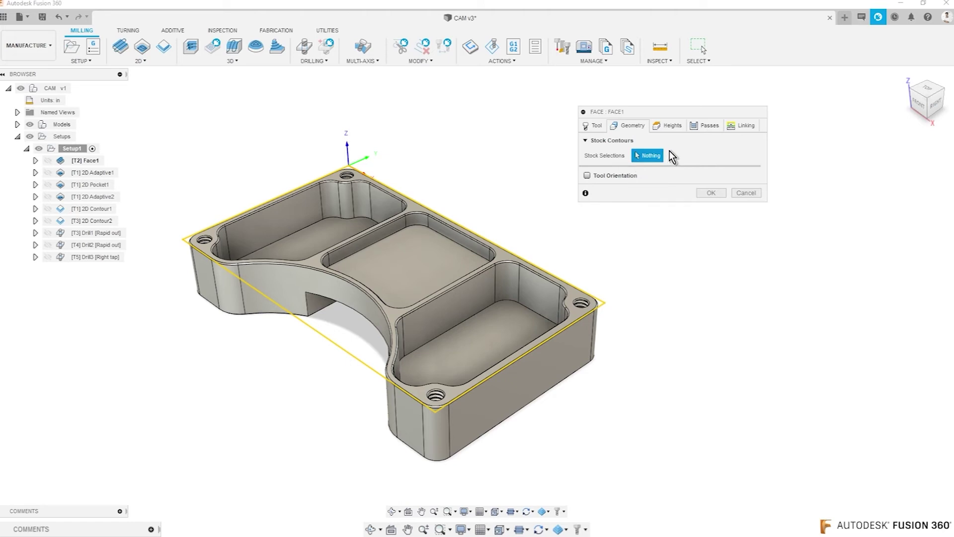
- Review Face1's height planes, then its passes: 0.7125 in stepover, both ways
left_click(669, 130)
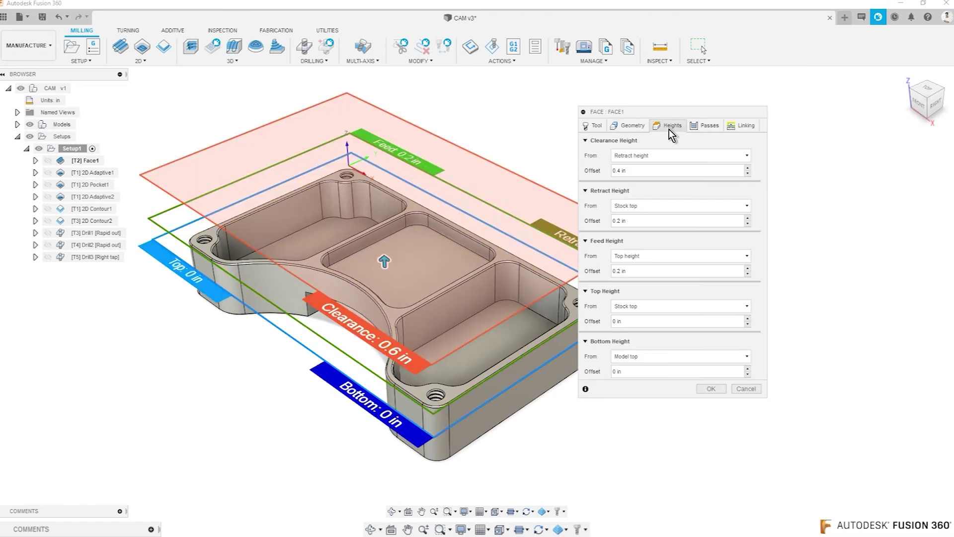
scroll(542, 130, "up", 2)
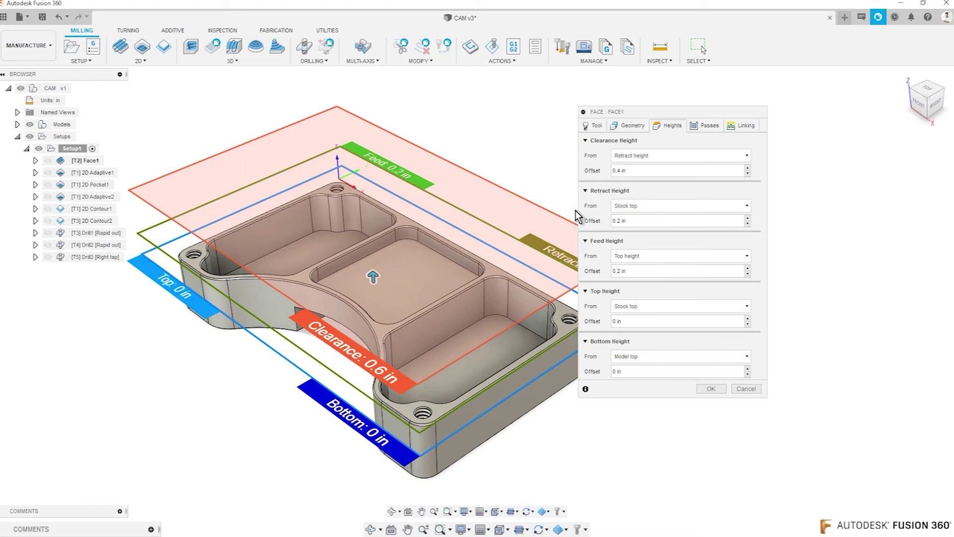
left_click(699, 125)
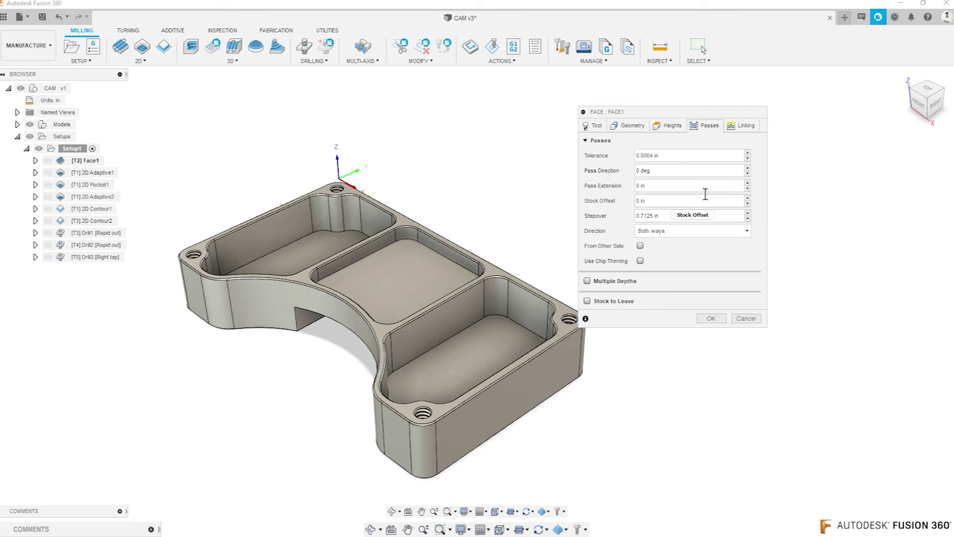
- Review Face1's Linking settings, accept the operation, and recentre the part
left_click(741, 125)
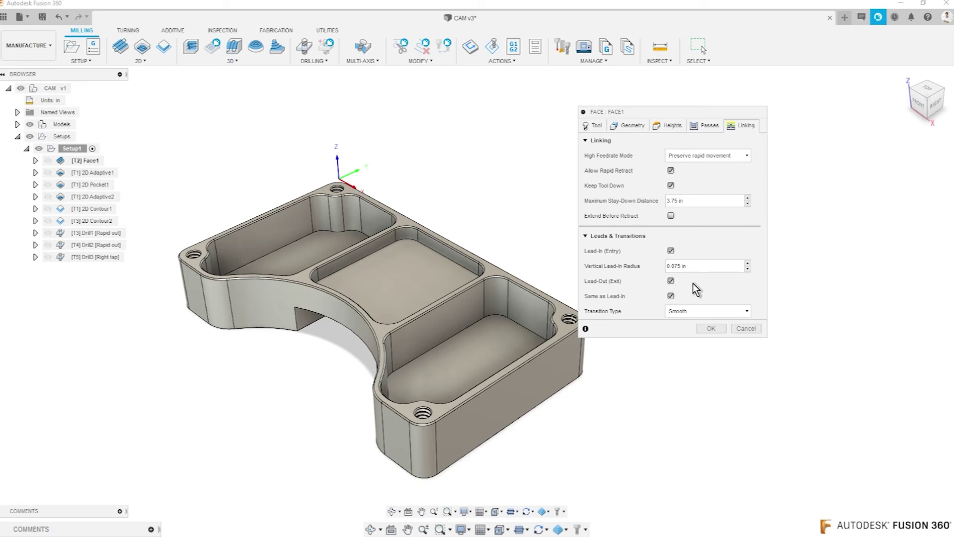
left_click(712, 329)
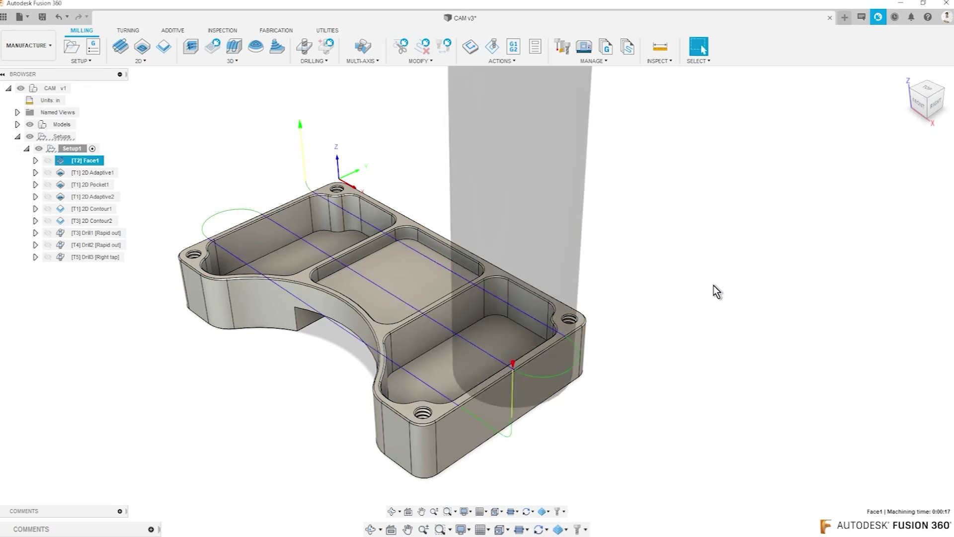
middle_click_drag(691, 270, 235, 171)
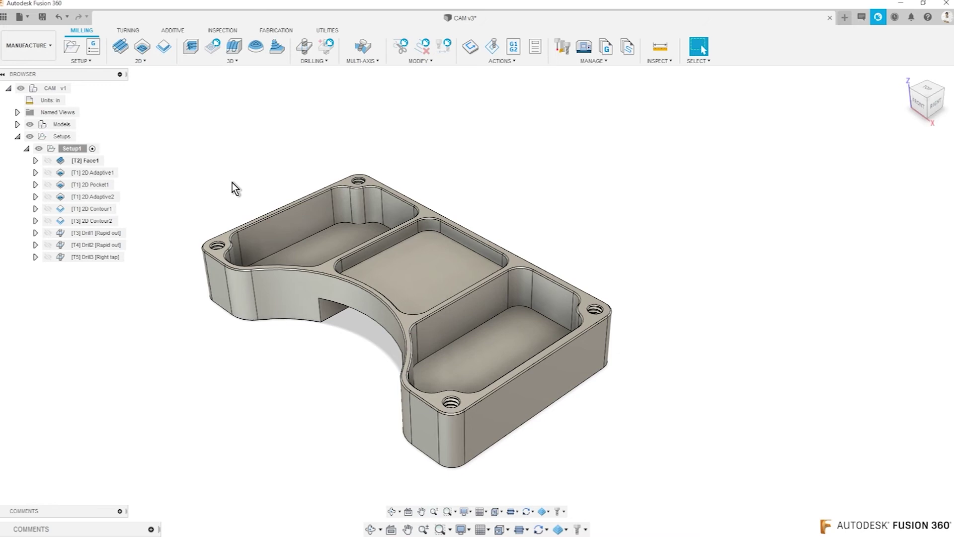
left_click(90, 163)
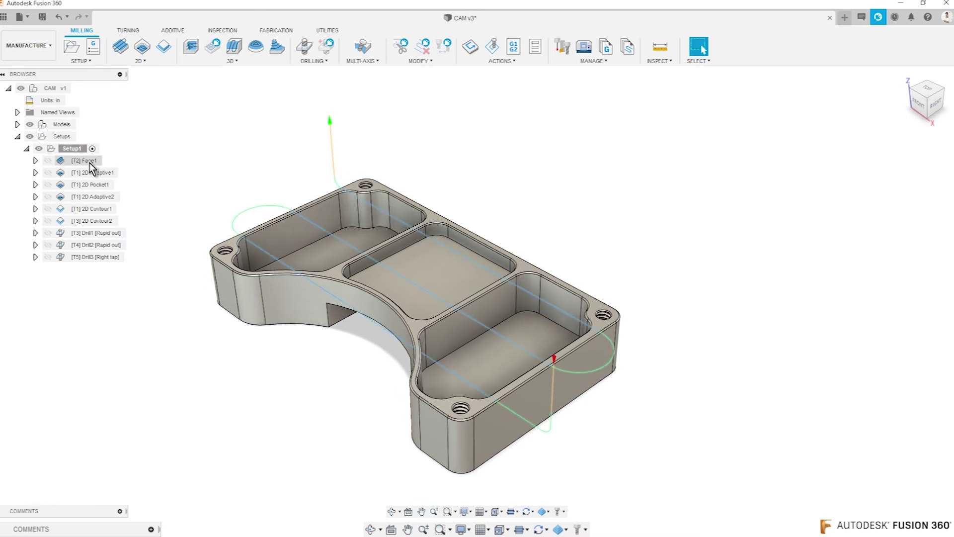
left_click(89, 162)
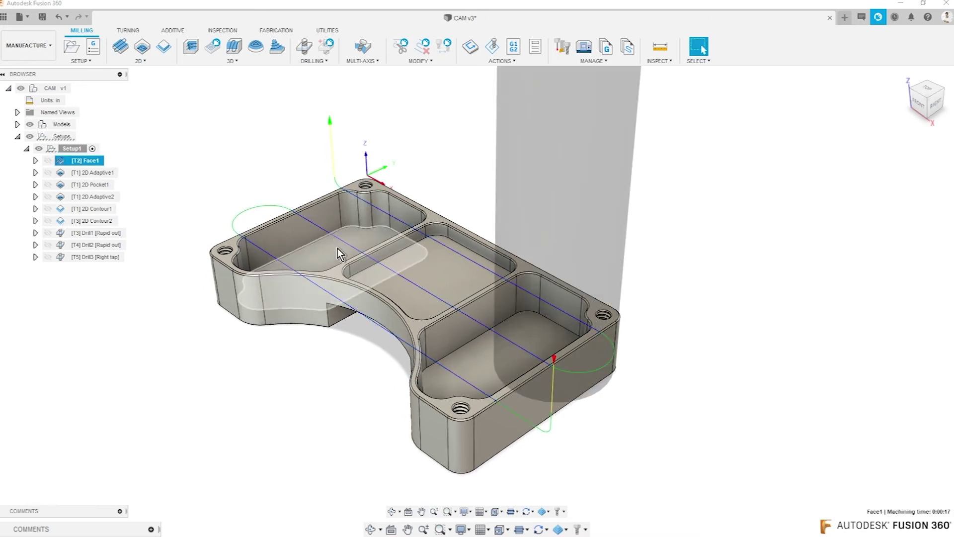
left_click(221, 141)
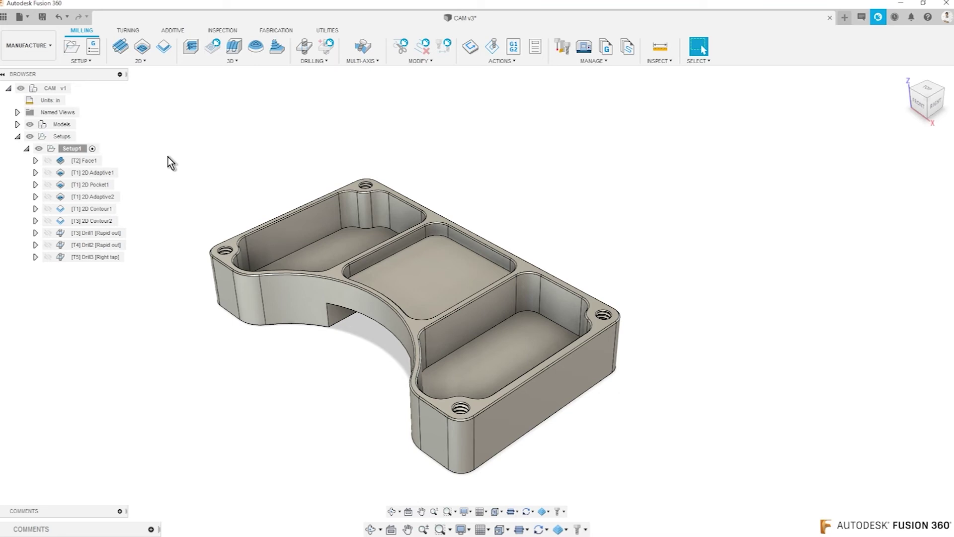
- Start simulating Setup1's toolpaths in the stock
right_click(74, 150)
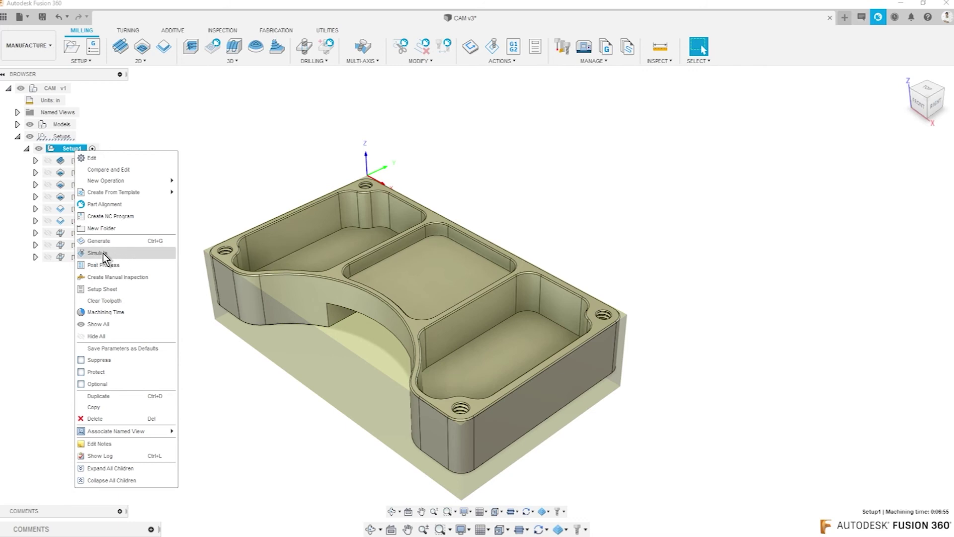
left_click(328, 122)
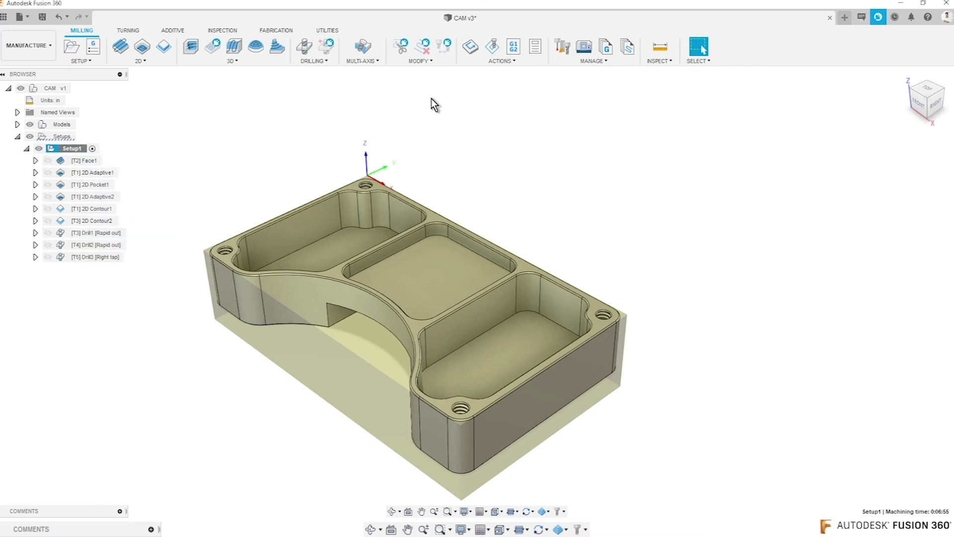
left_click(492, 51)
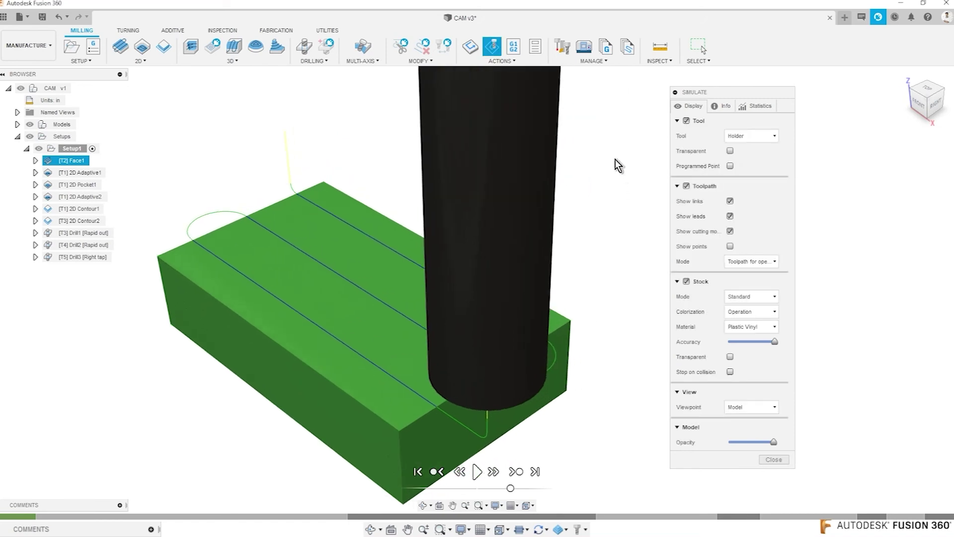
middle_click_drag(615, 159, 613, 144)
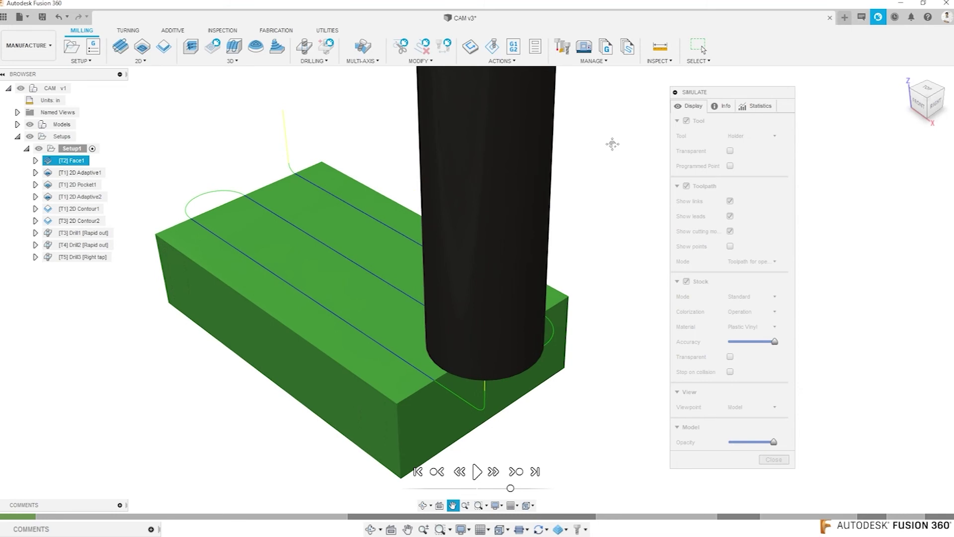
left_click(687, 122)
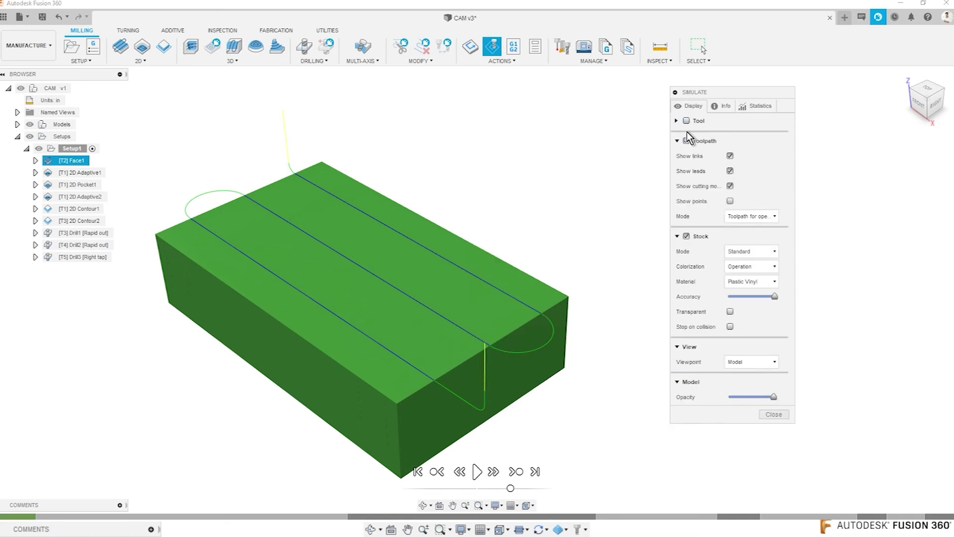
left_click(687, 122)
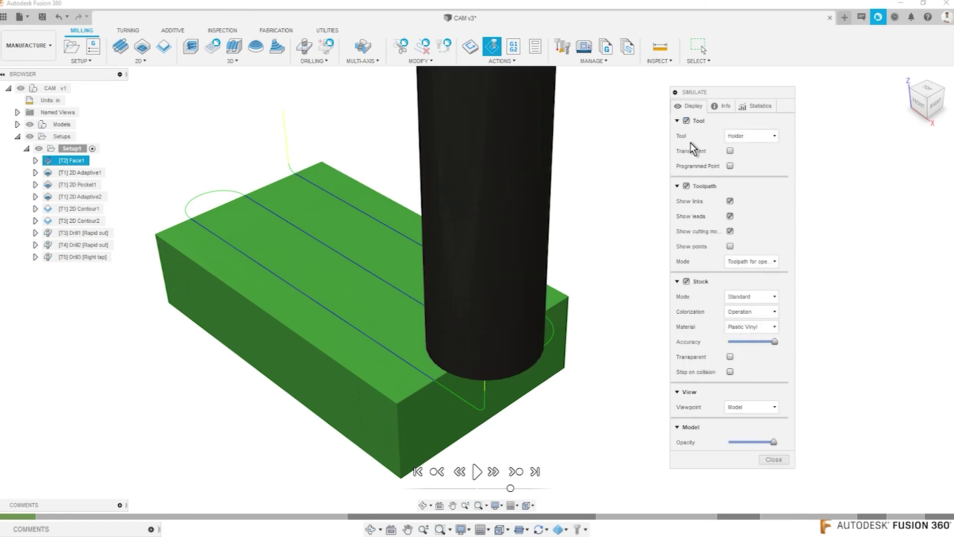
mouse_move(687, 187)
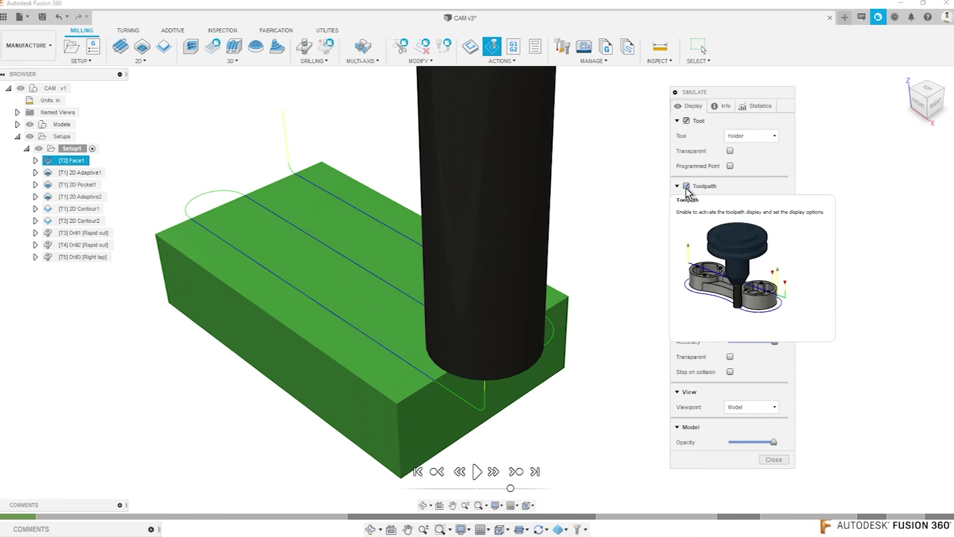
left_click(686, 187)
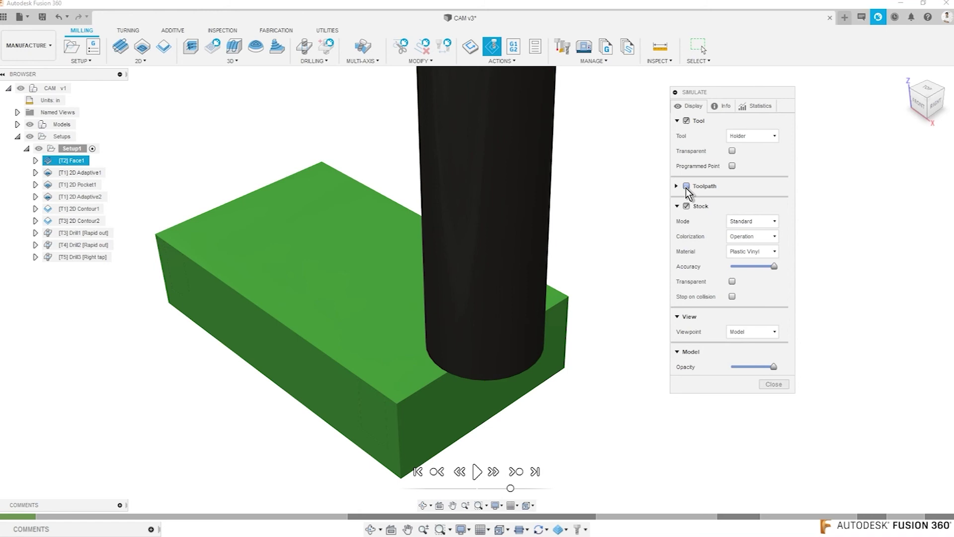
left_click(687, 187)
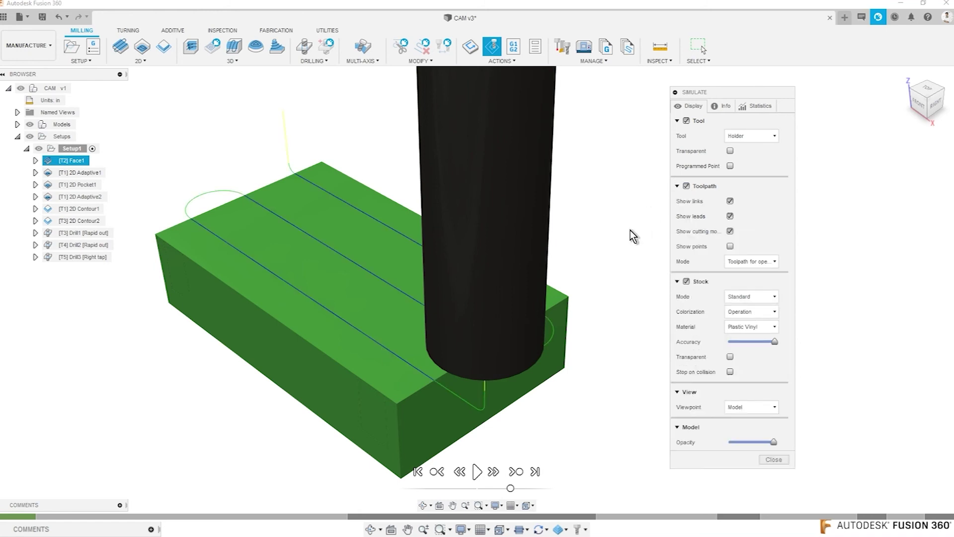
mouse_move(687, 281)
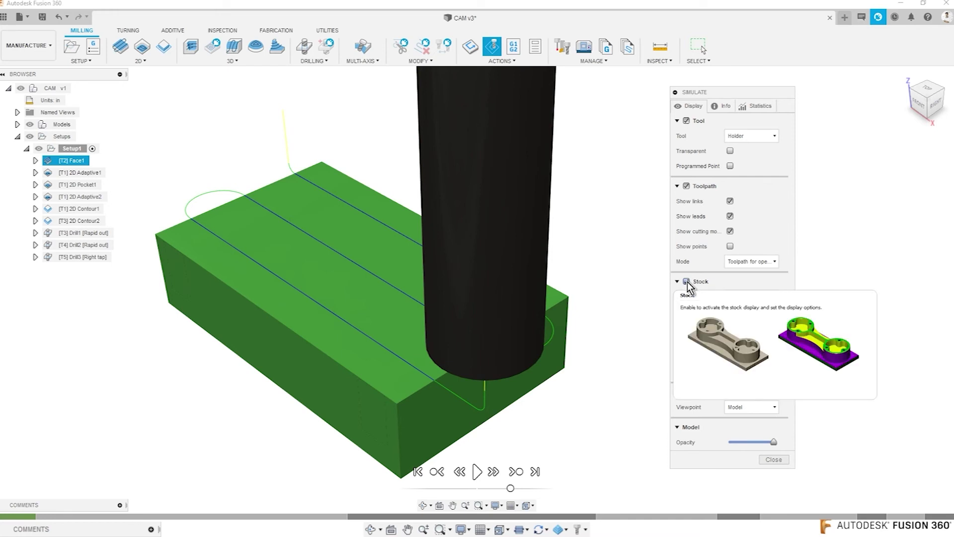
left_click(687, 282)
left_click(687, 282)
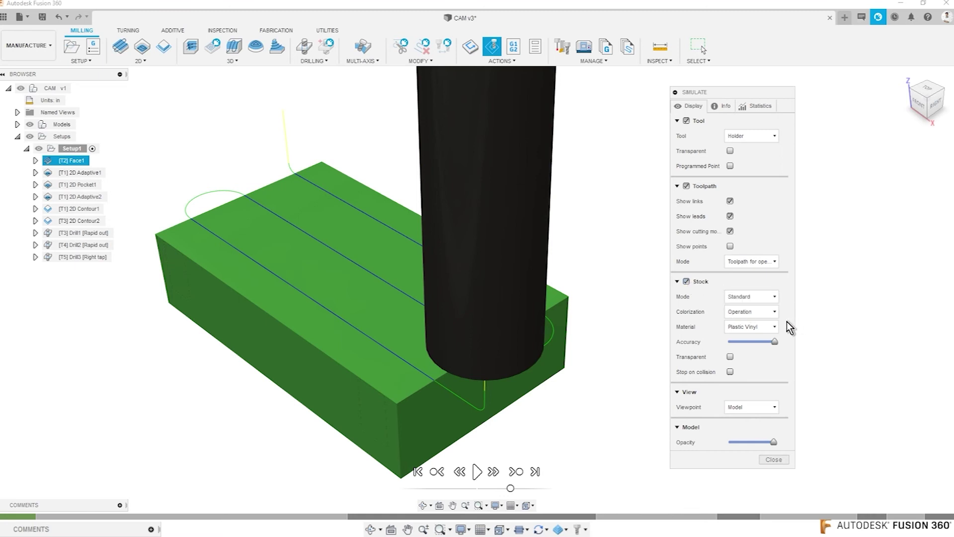
left_click(769, 318)
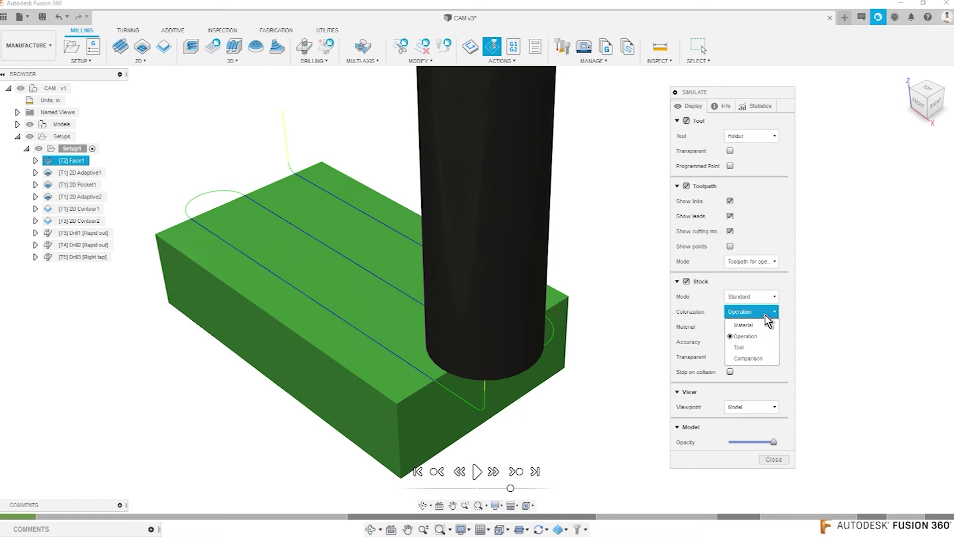
left_click(749, 313)
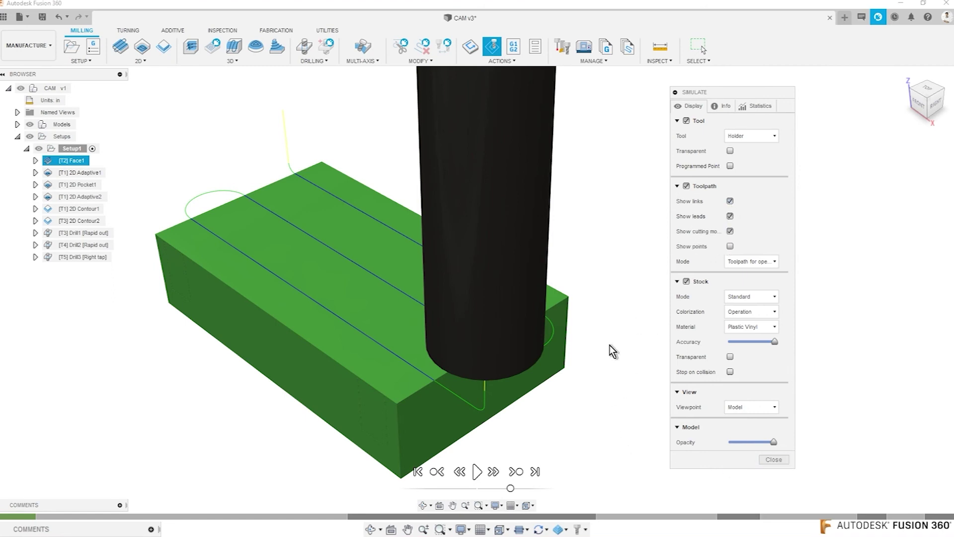
- Play the simulation, adjust its speed, and skip ahead to 2D Pocket1
left_click(476, 472)
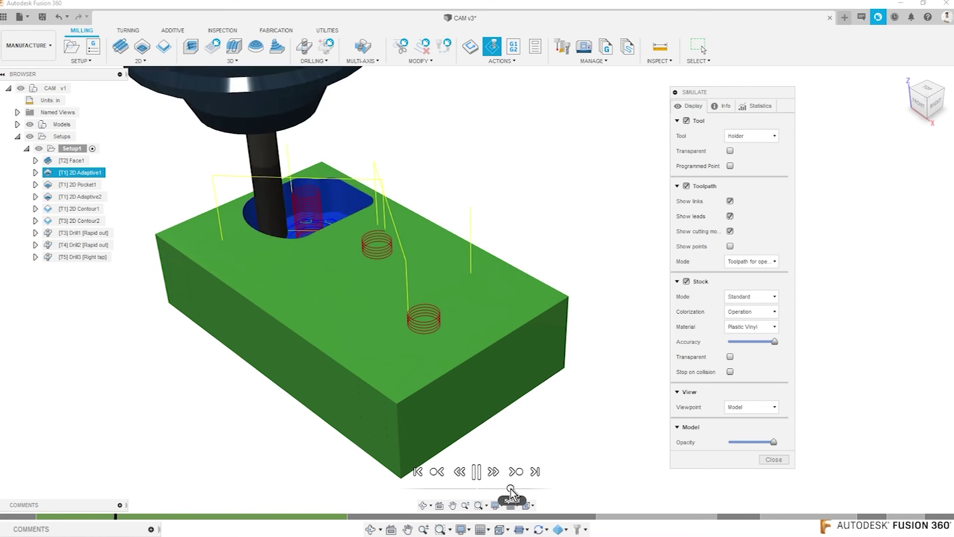
left_click_drag(511, 491, 503, 491)
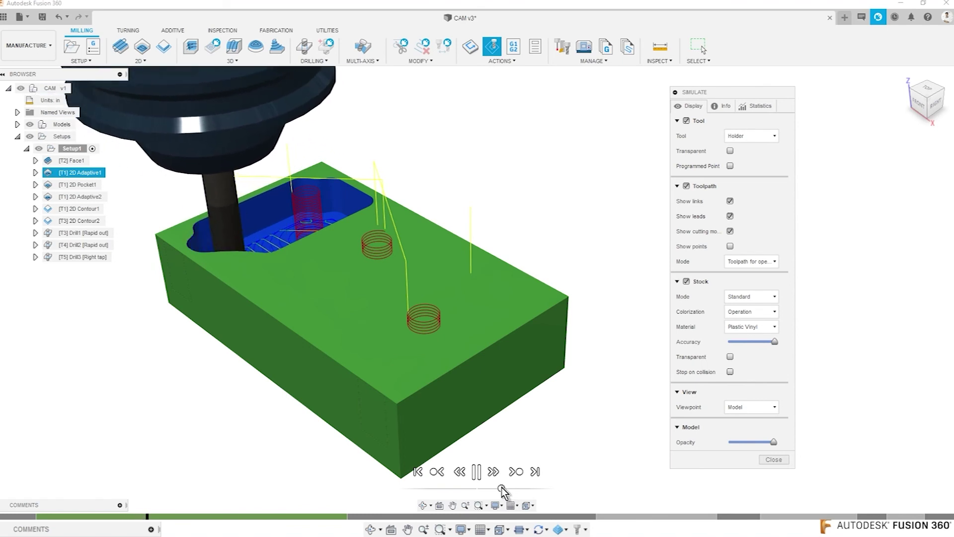
left_click_drag(502, 488, 508, 489)
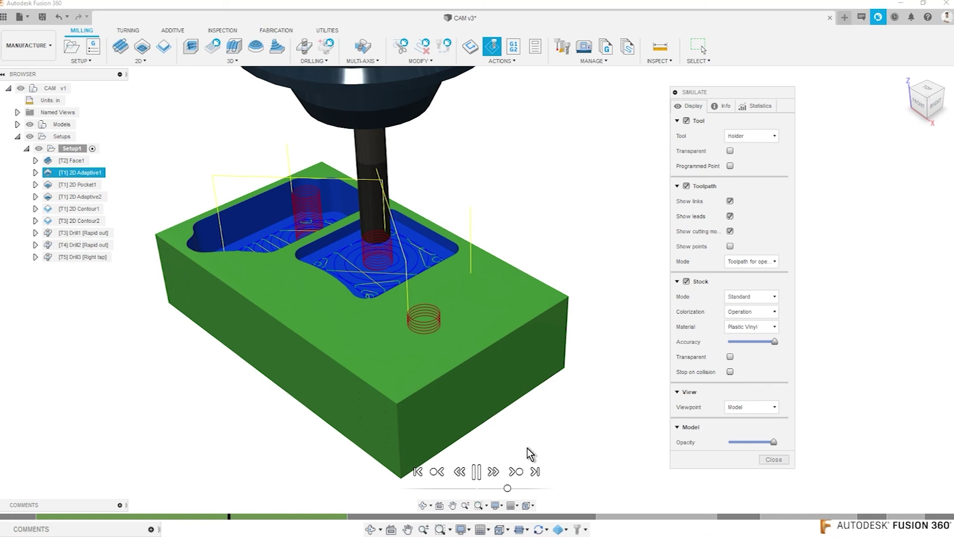
left_click(516, 470)
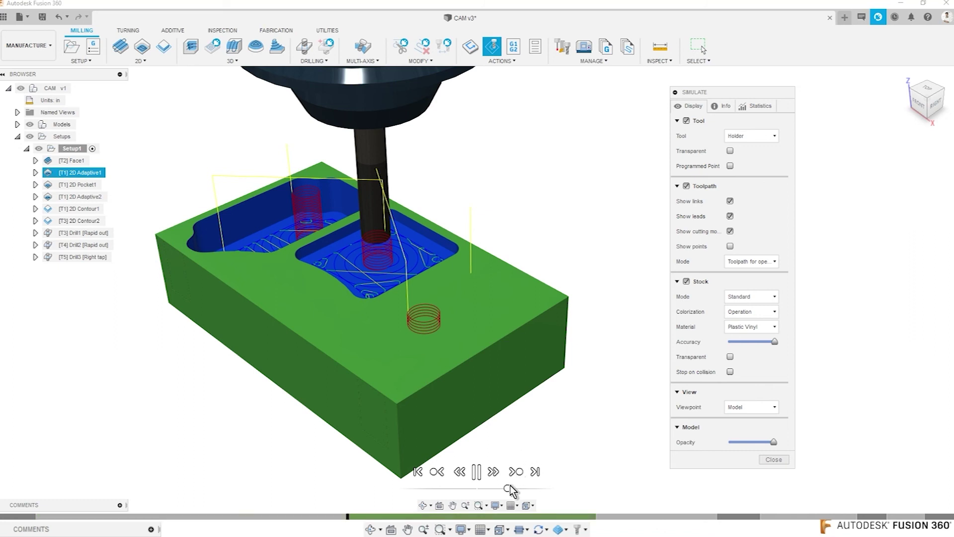
left_click(516, 471)
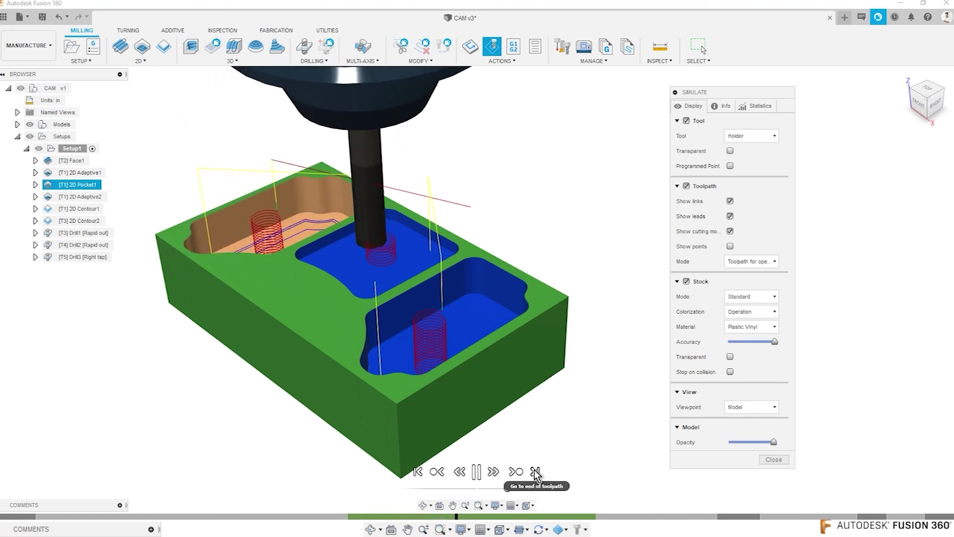
- Jump to the simulation's end, review the finished stock, and close simulation mode
left_click(535, 471)
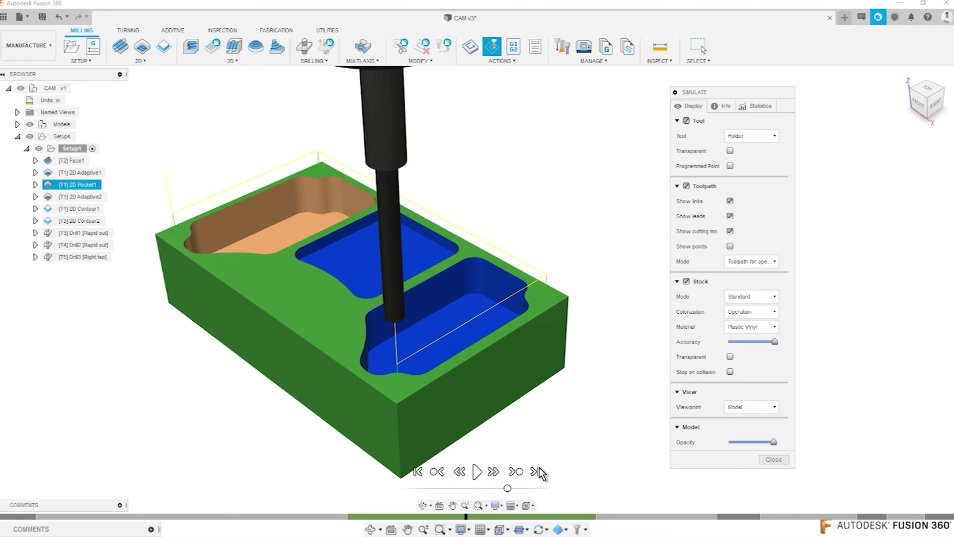
left_click(539, 473)
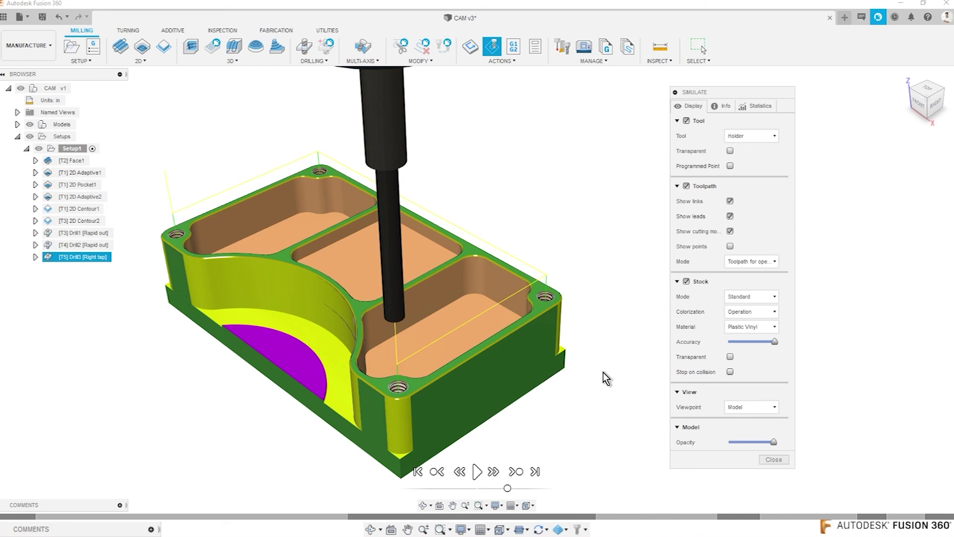
left_click(773, 460)
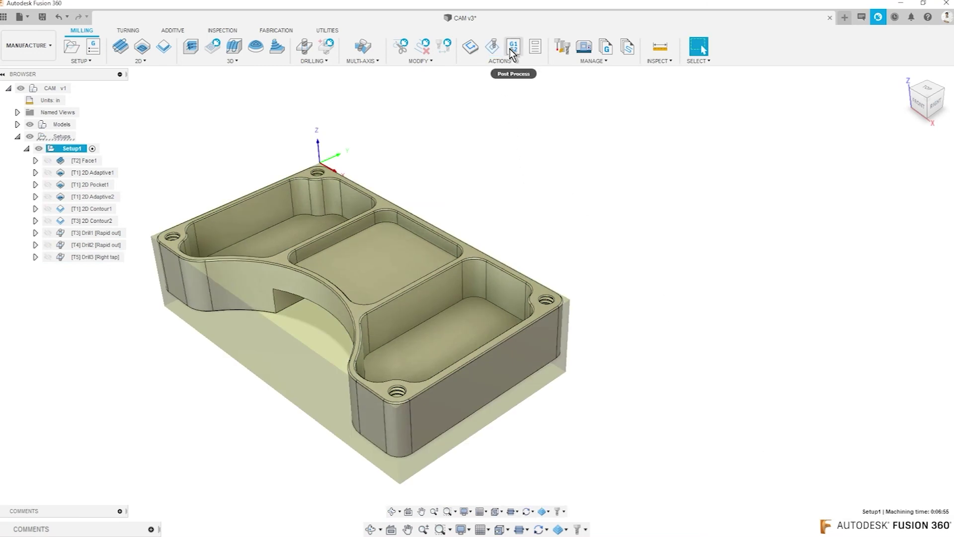
mouse_move(514, 47)
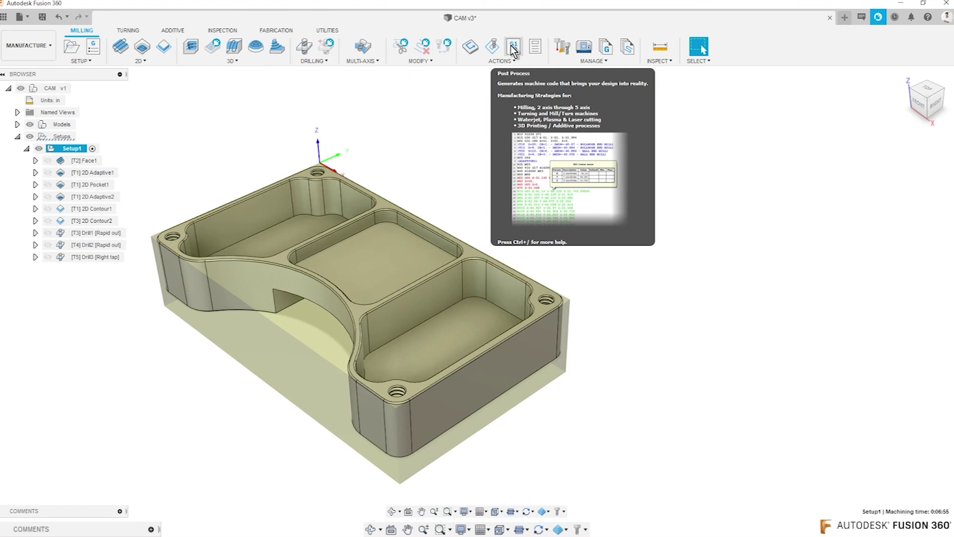
- Post-process the setup with the FANUC post, program 1001 and comment Top Milling
left_click(513, 49)
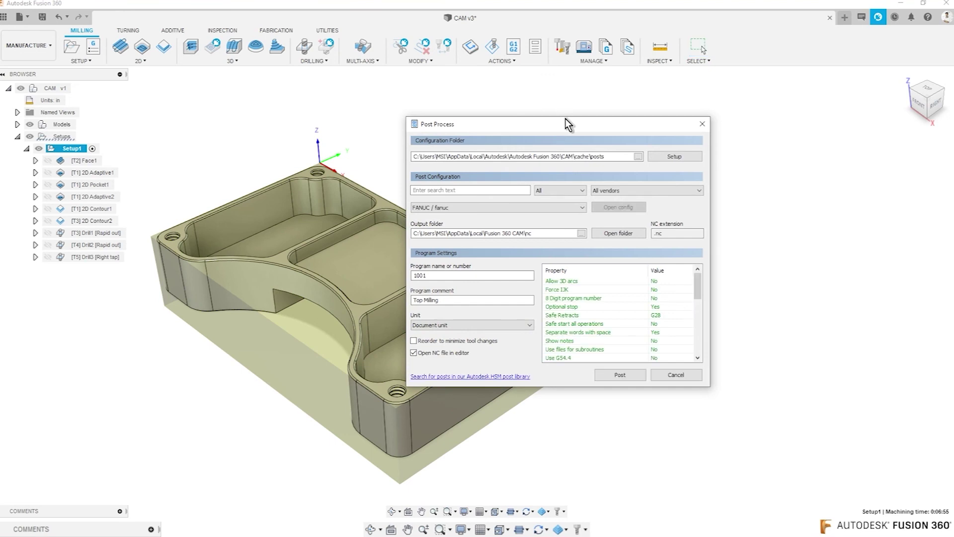
left_click_drag(566, 124, 578, 120)
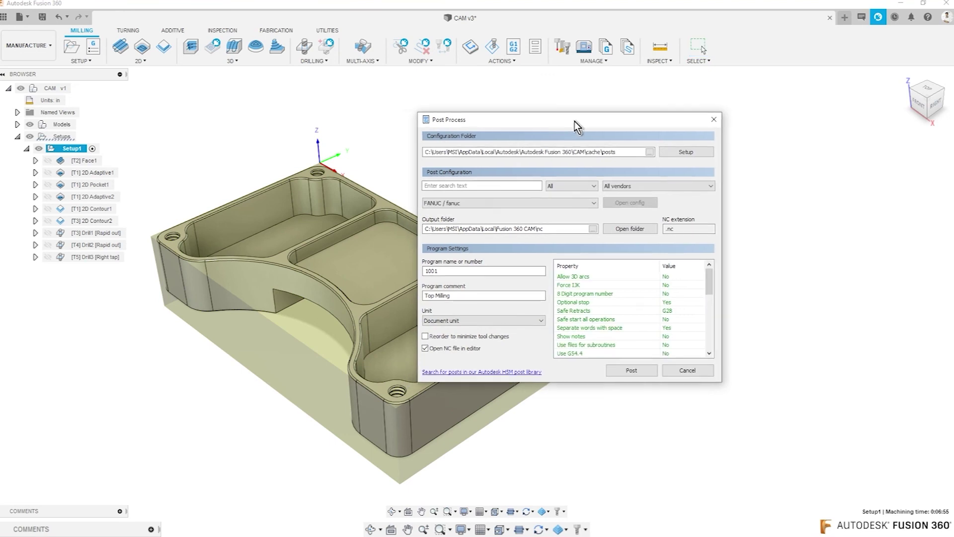
left_click(530, 206)
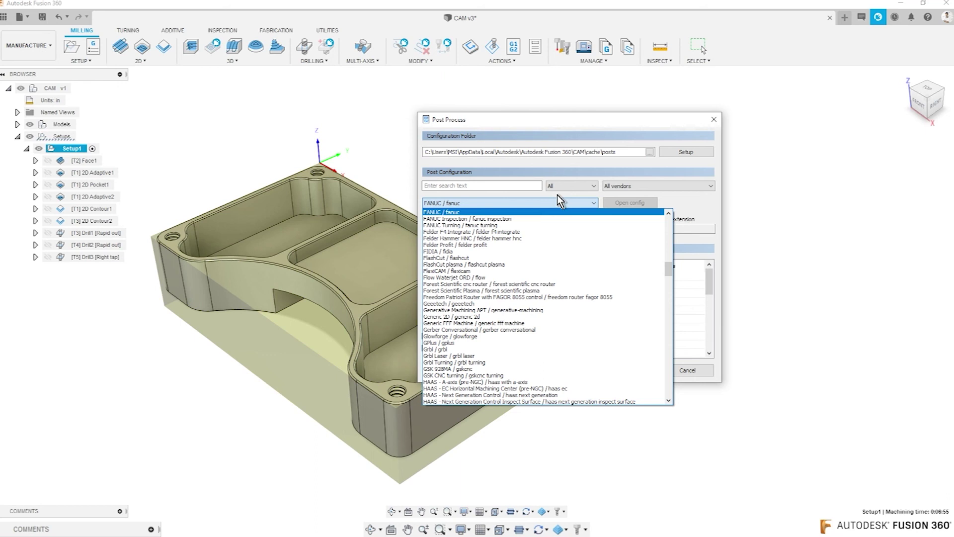
left_click(553, 201)
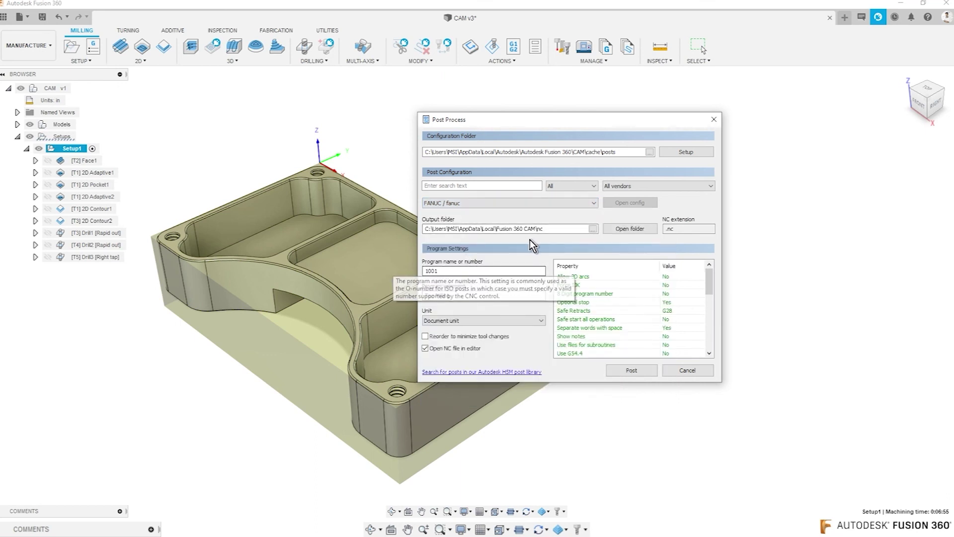
left_click(563, 228)
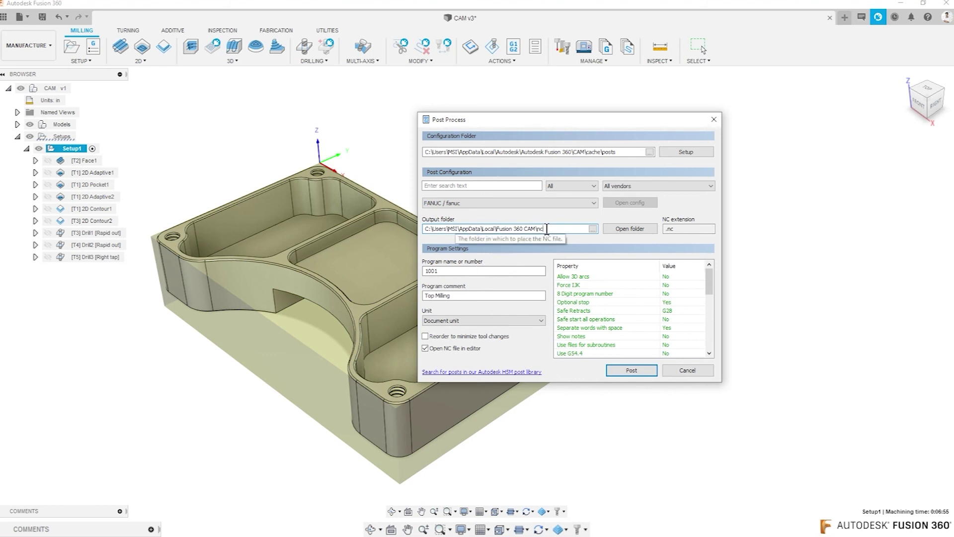
left_click(452, 271)
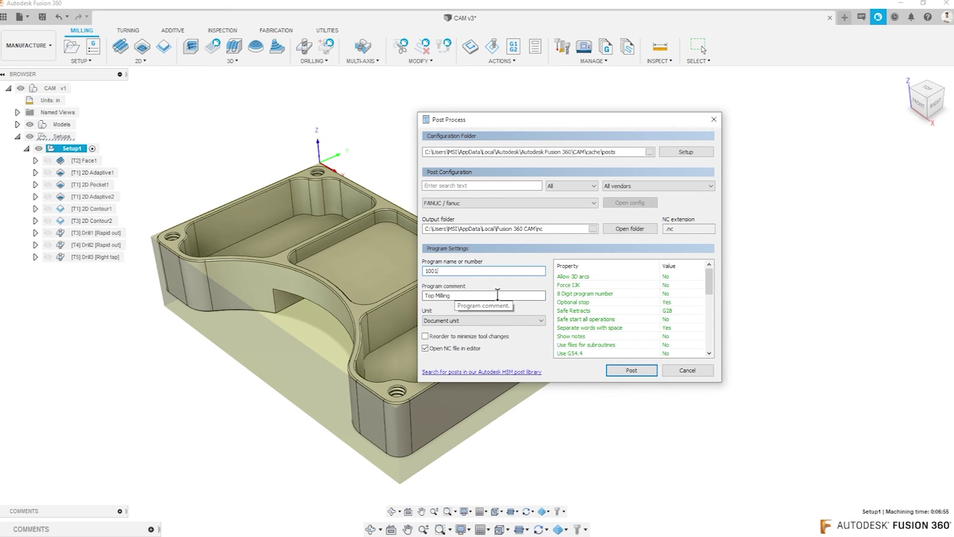
left_click(631, 371)
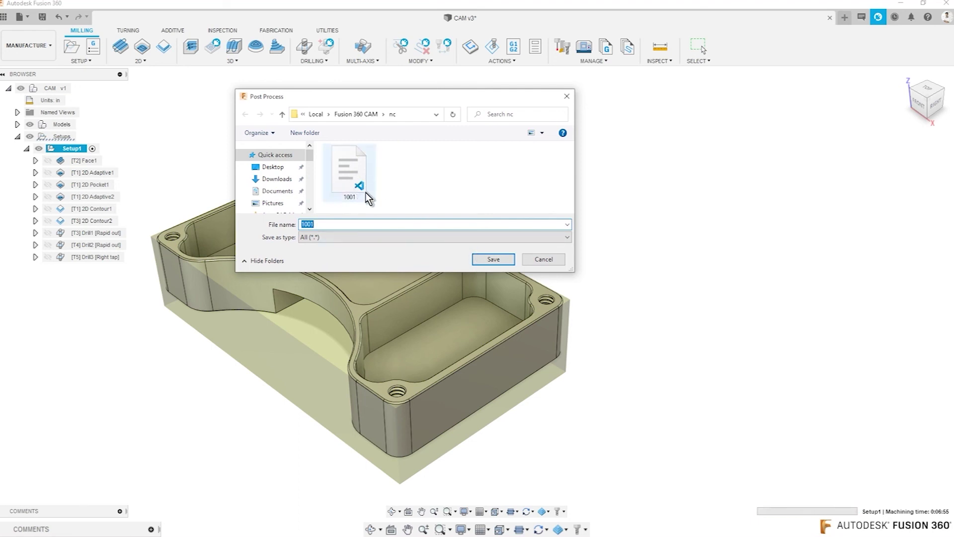
- Save the G-code as 1001.nc, overwriting the existing file
left_click(492, 260)
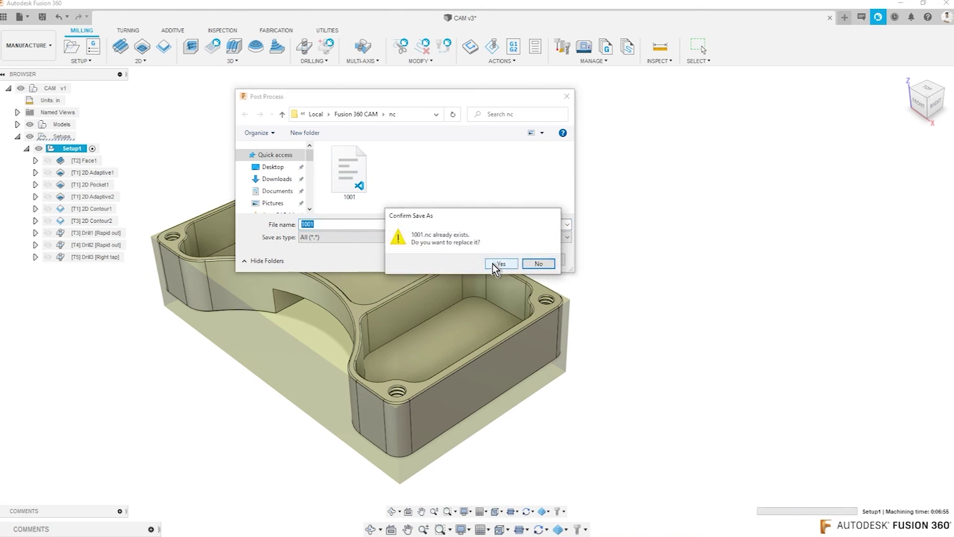
left_click(497, 264)
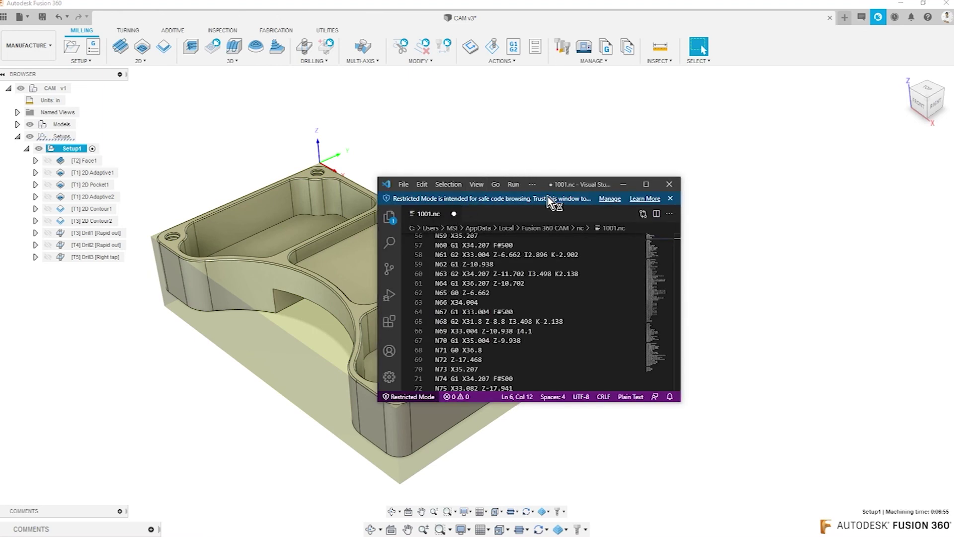
- Scroll through the 1001.nc G-code in Visual Studio Code, then close the editor
scroll(440, 235, "up", 3)
scroll(442, 238, "up", 3)
scroll(447, 246, "up", 2)
scroll(450, 250, "up", 2)
scroll(451, 250, "down", 4)
scroll(451, 250, "down", 4)
scroll(450, 251, "down", 4)
scroll(451, 251, "down", 4)
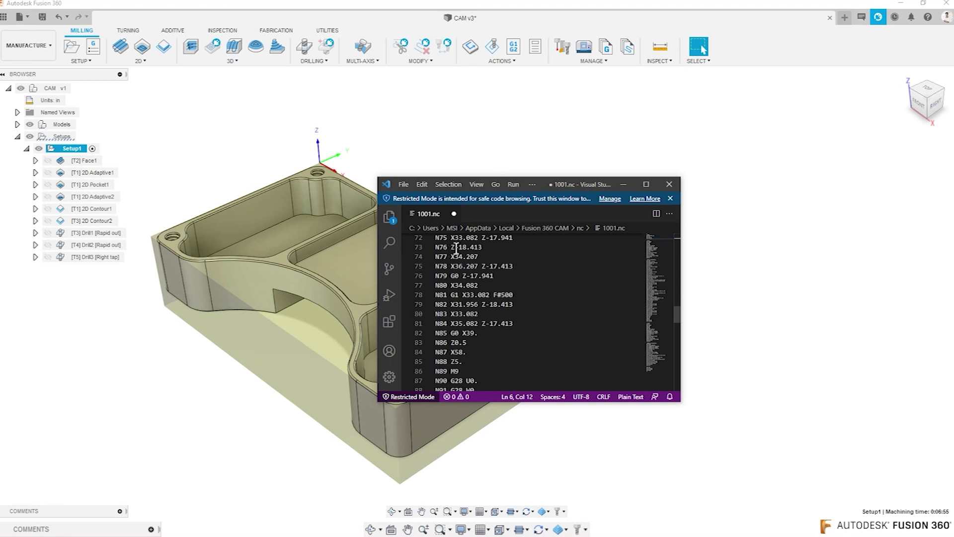
scroll(457, 249, "up", 5)
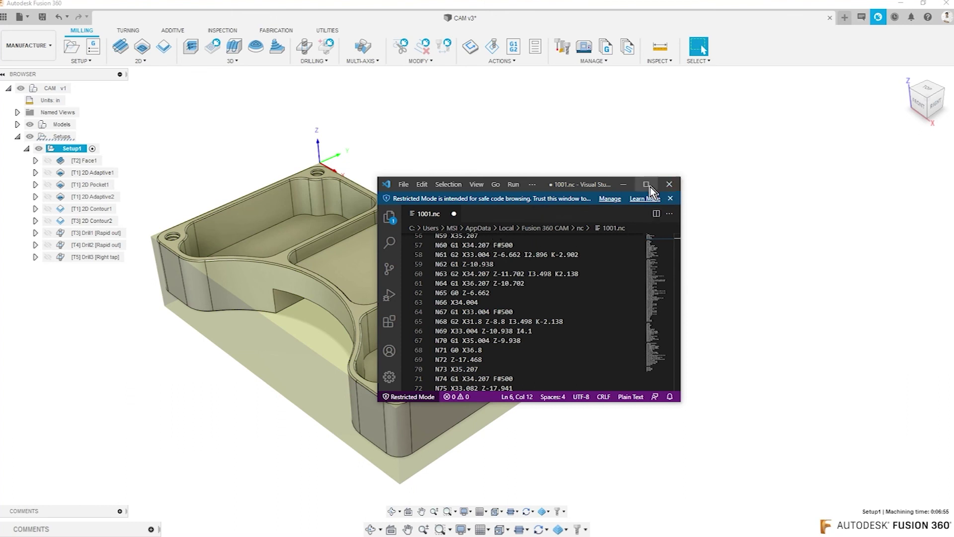
left_click(669, 186)
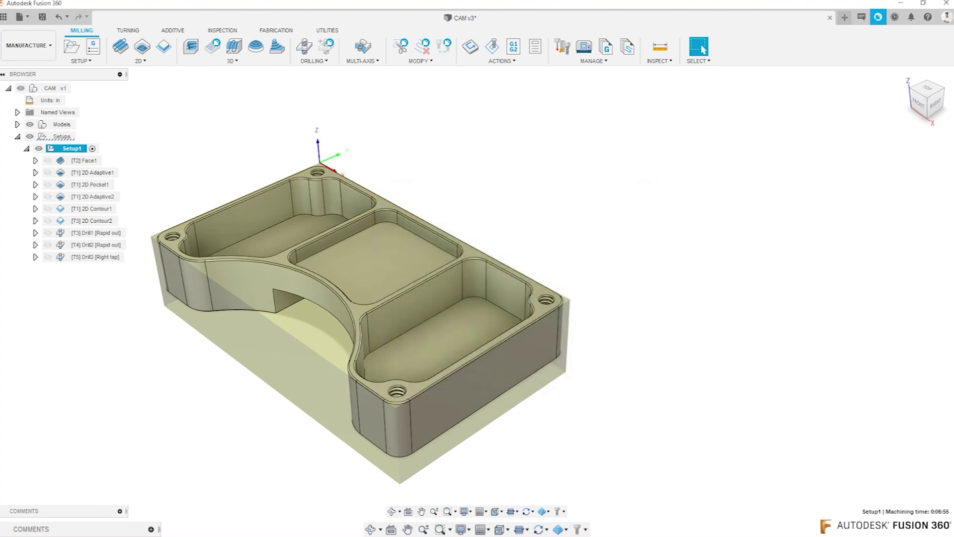